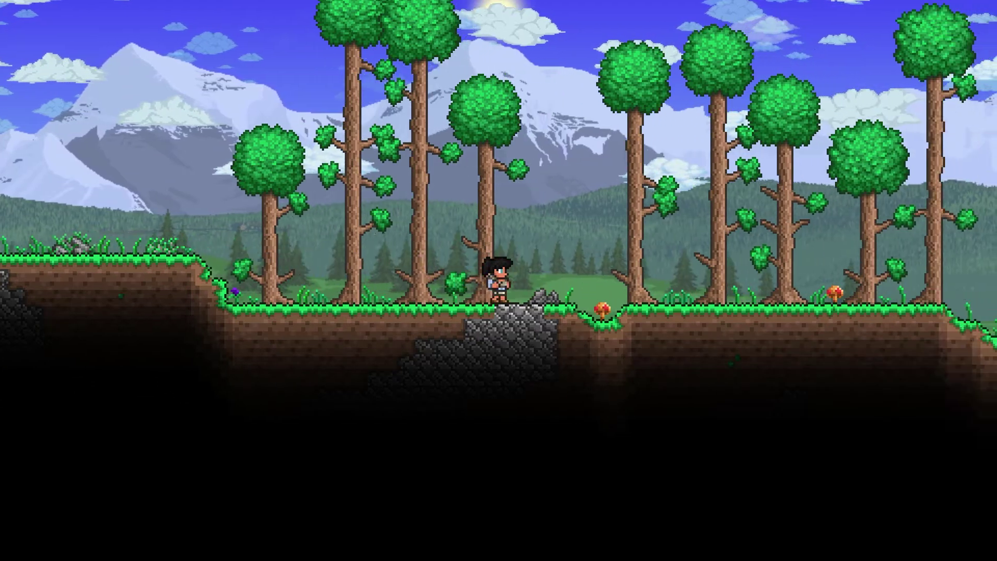
key(d)
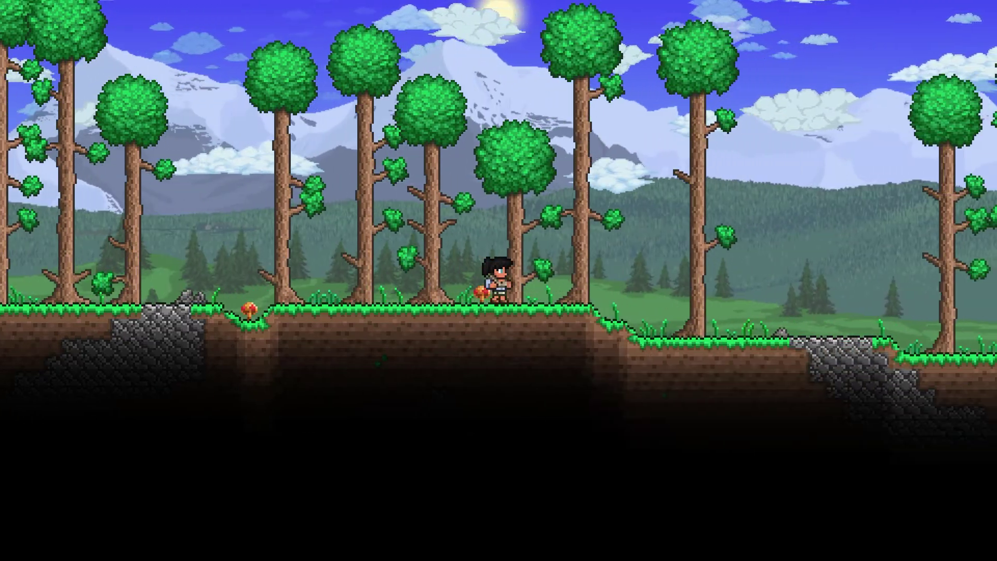
key(d)
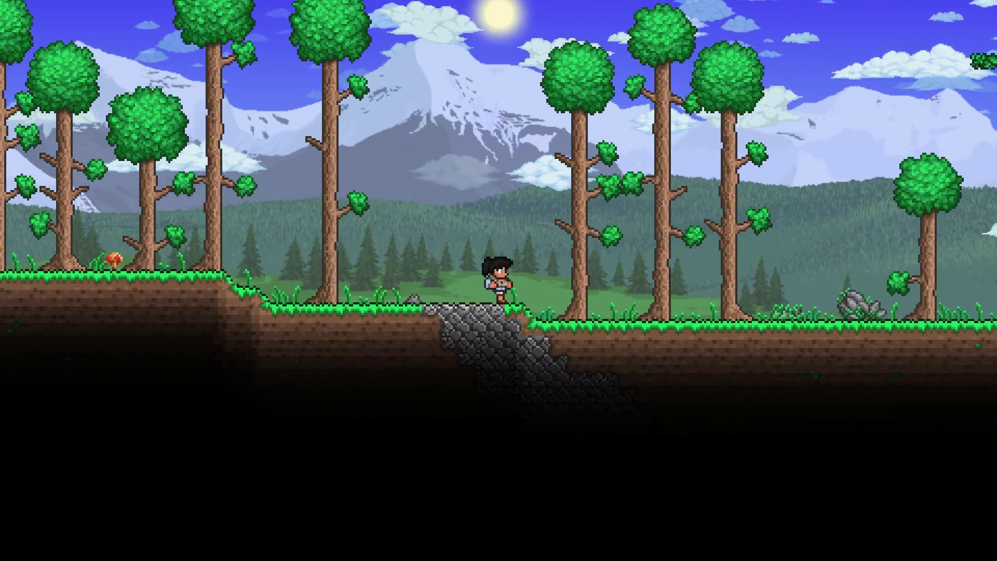
key(d)
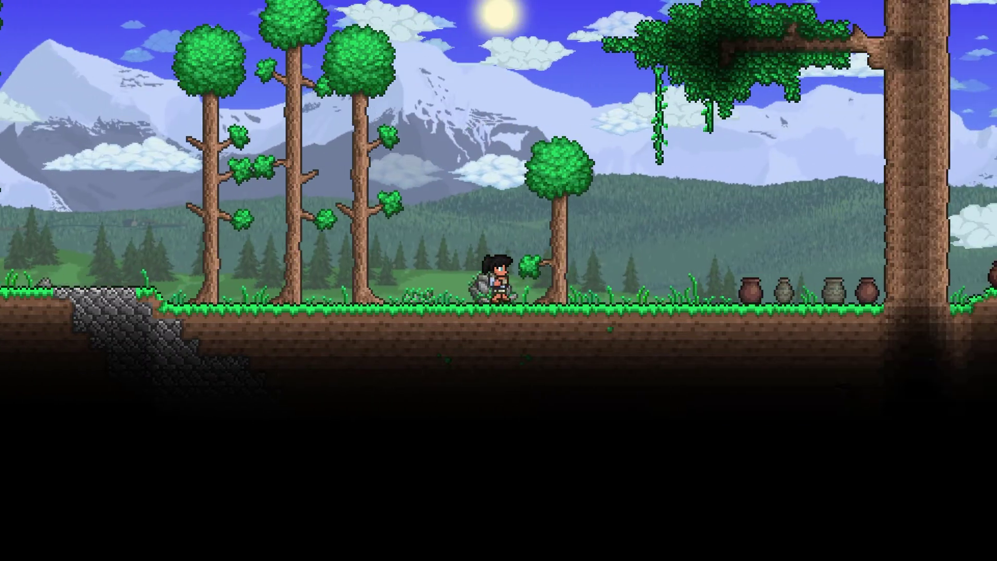
key(d)
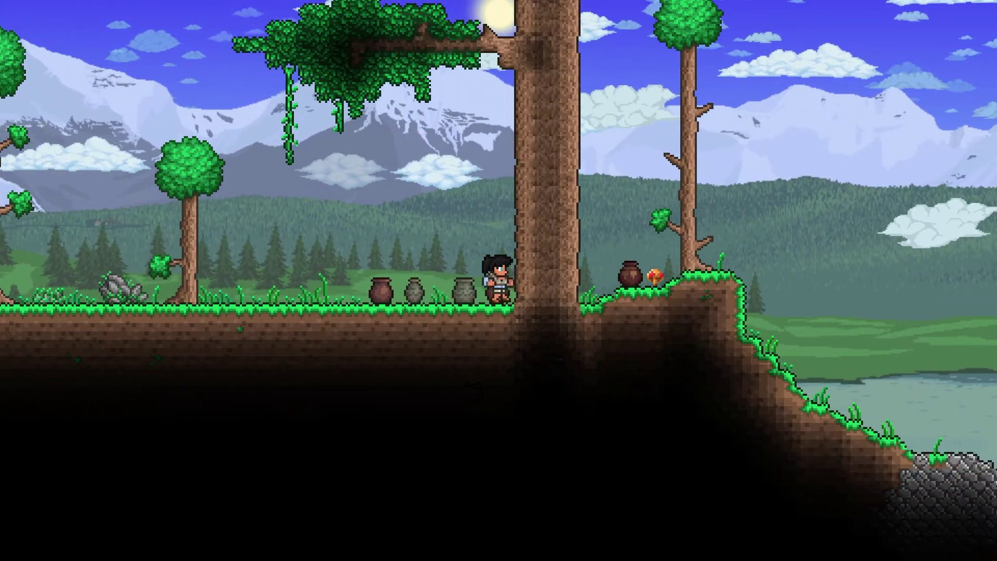
key(space)
key(a)
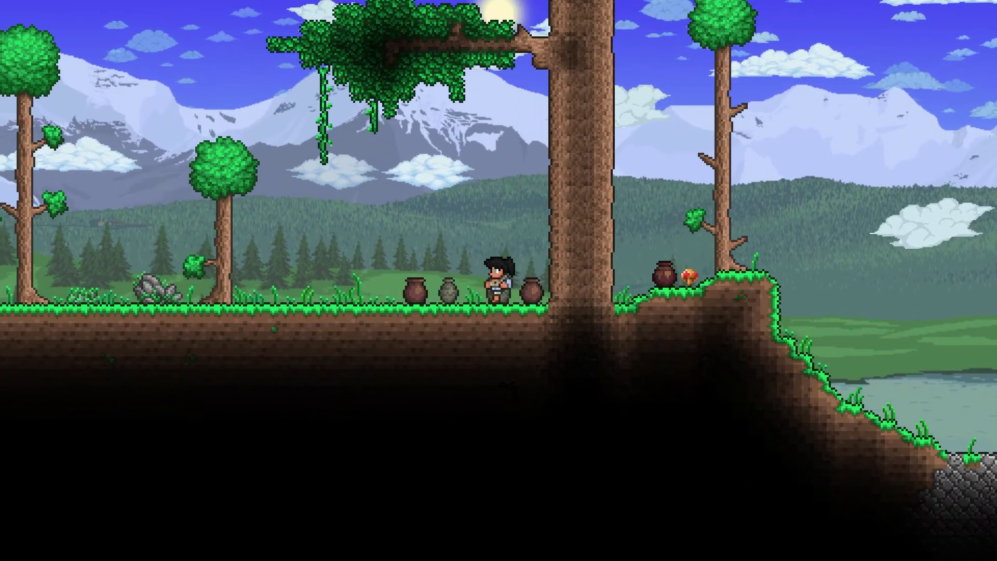
key(a)
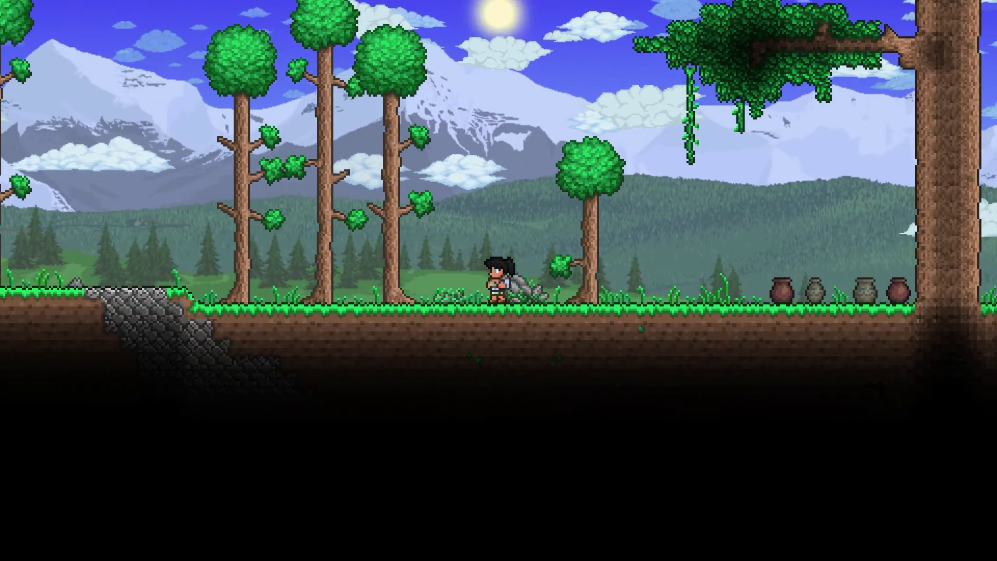
key(a)
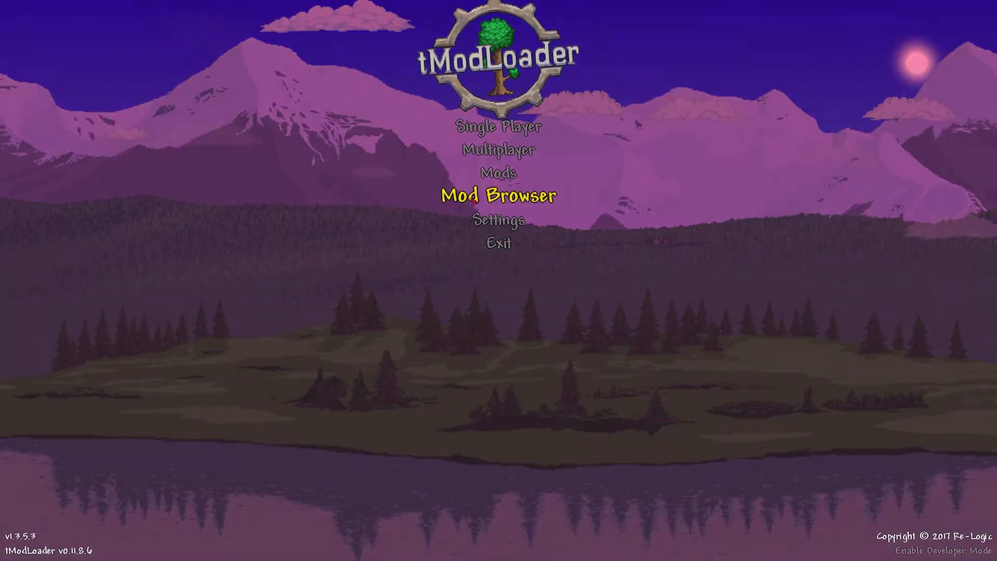
Search the mod browser for "chatrelay" and download the TCR-TerrariaChatRelay mod
click(473, 199)
click(597, 127)
text(chatrelay)
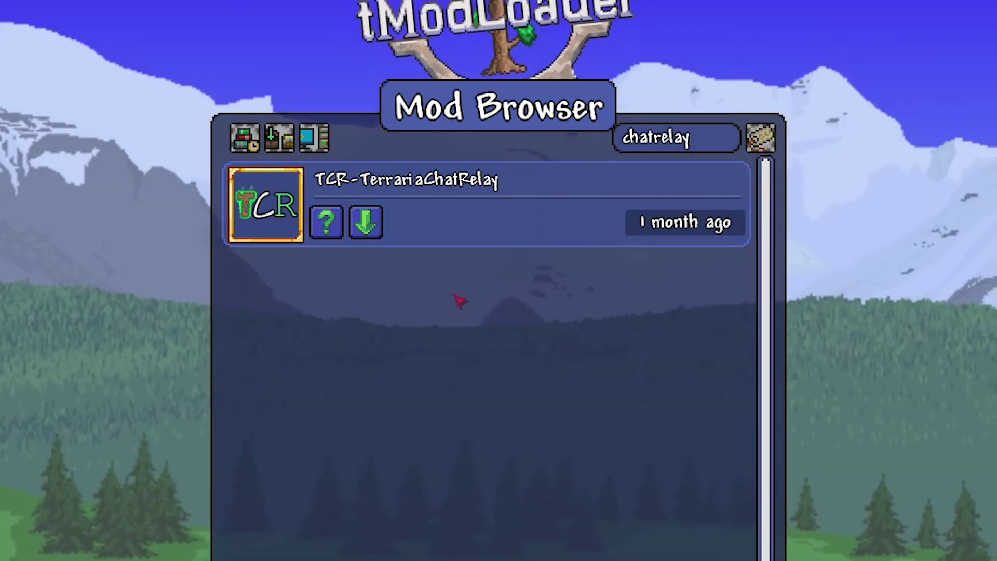
click(384, 230)
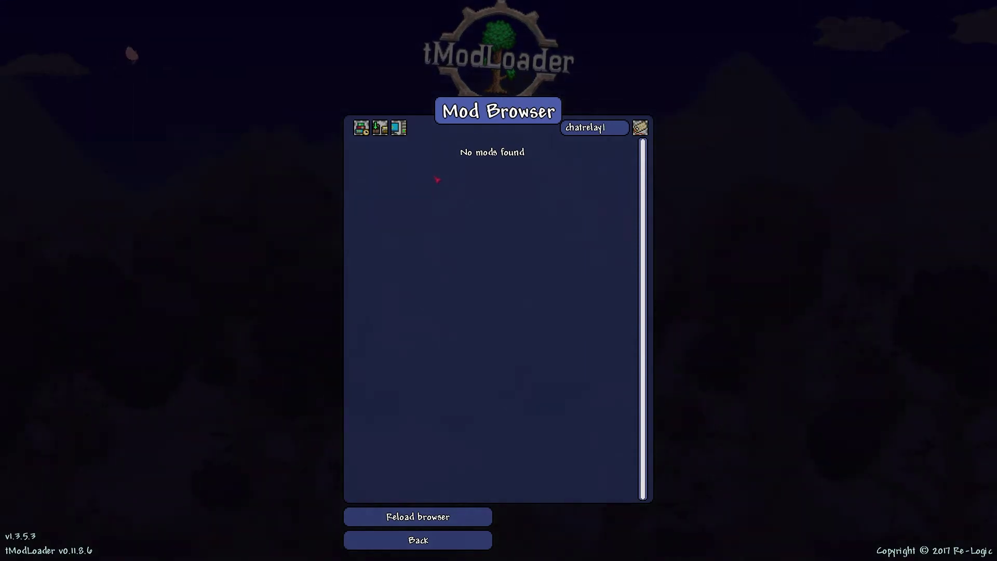
Leave the mod browser, open the local Mods folder for the installed mods, and minimize its window
click(460, 544)
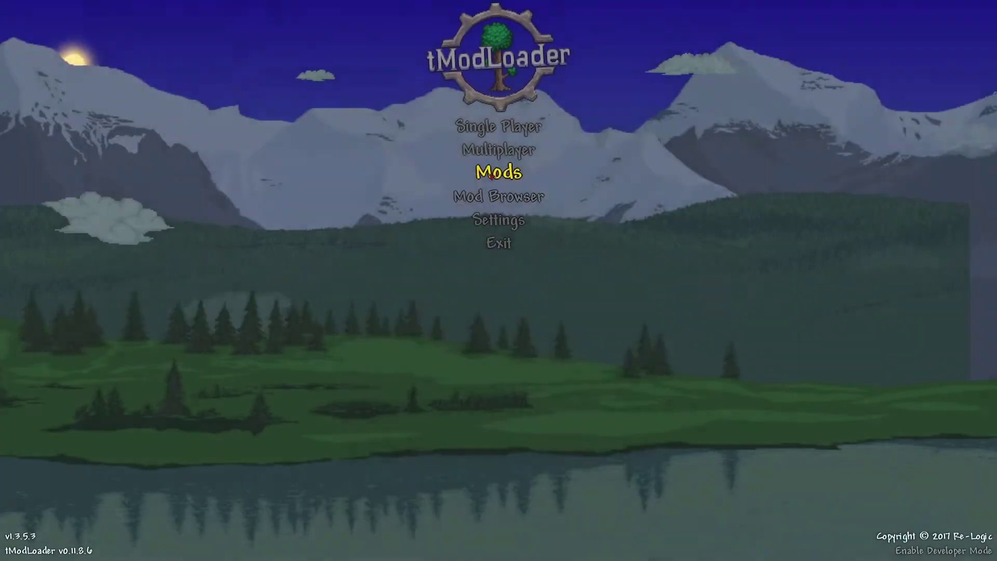
click(499, 173)
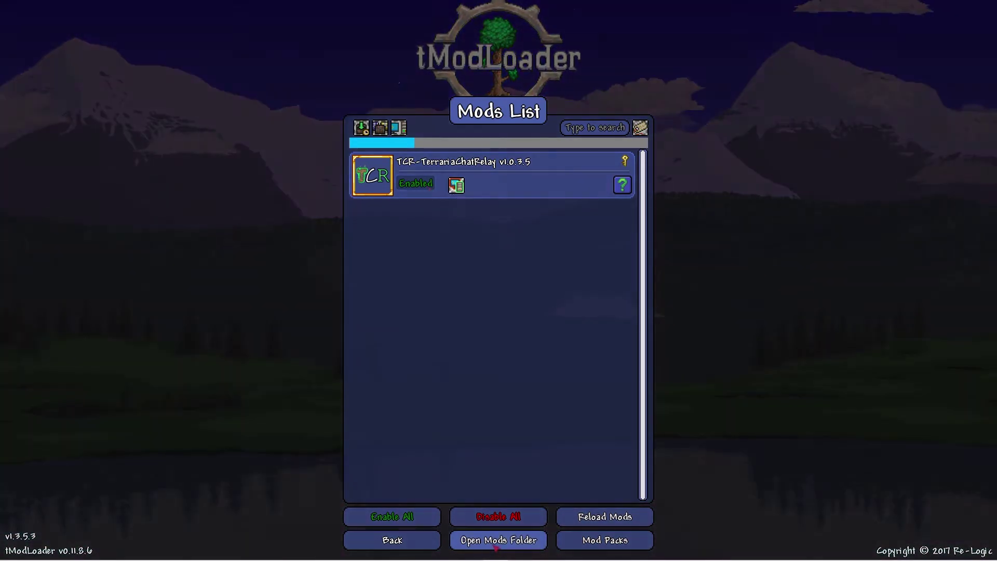
click(493, 544)
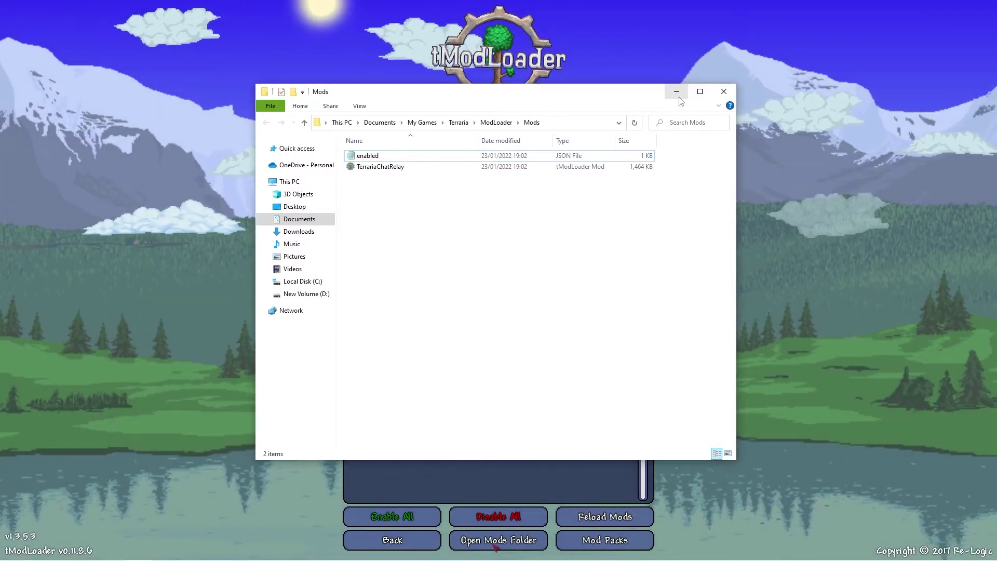
click(676, 92)
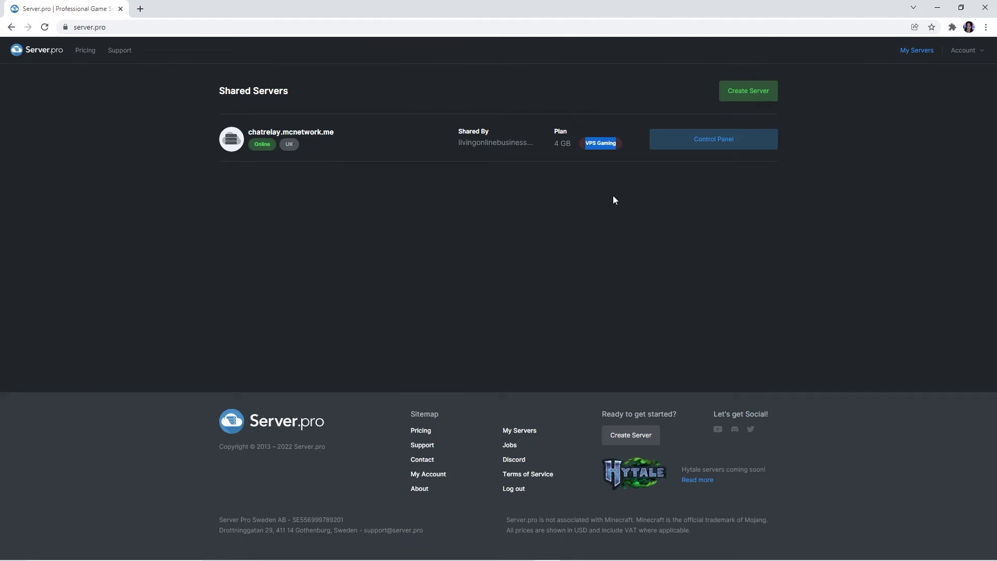
Switch to Server.pro and start a new service on the chatrelay.mcnetwork.me server with Terraria as the game
click(711, 145)
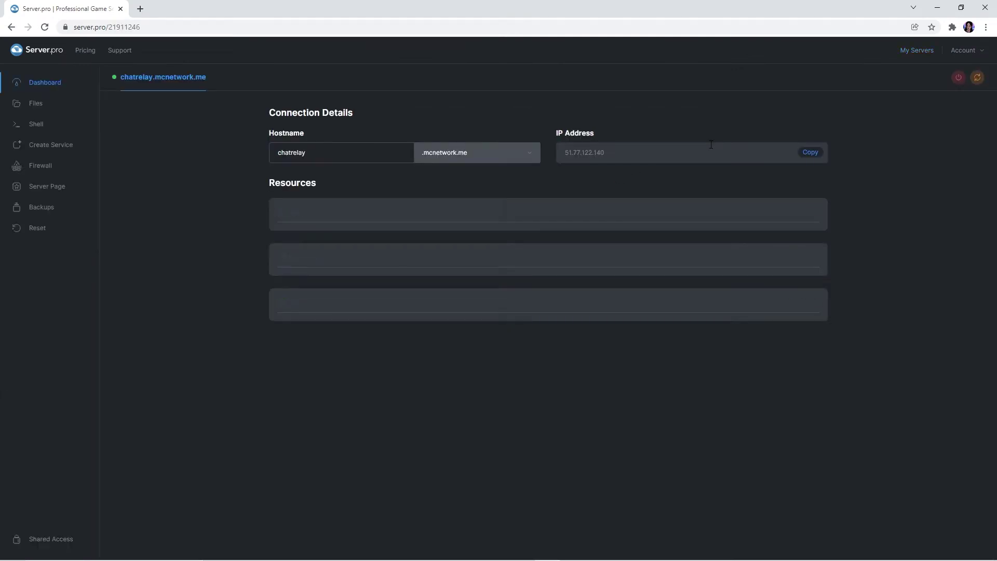
click(64, 146)
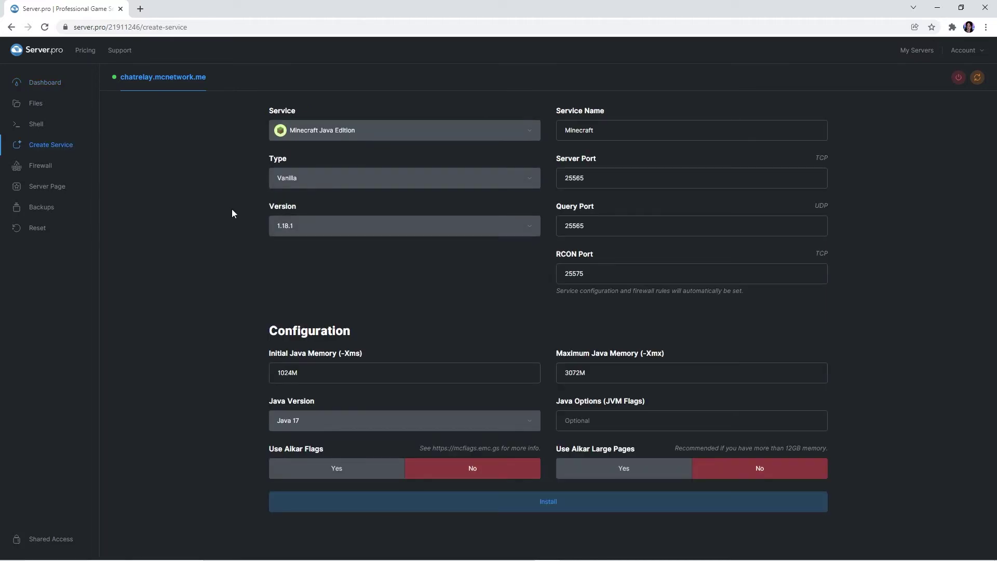
click(320, 130)
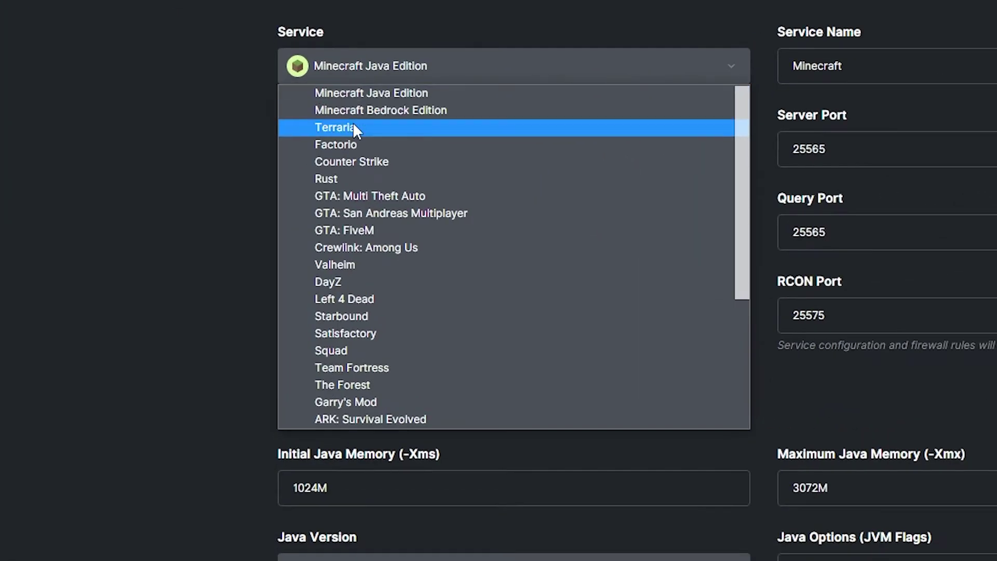
click(355, 130)
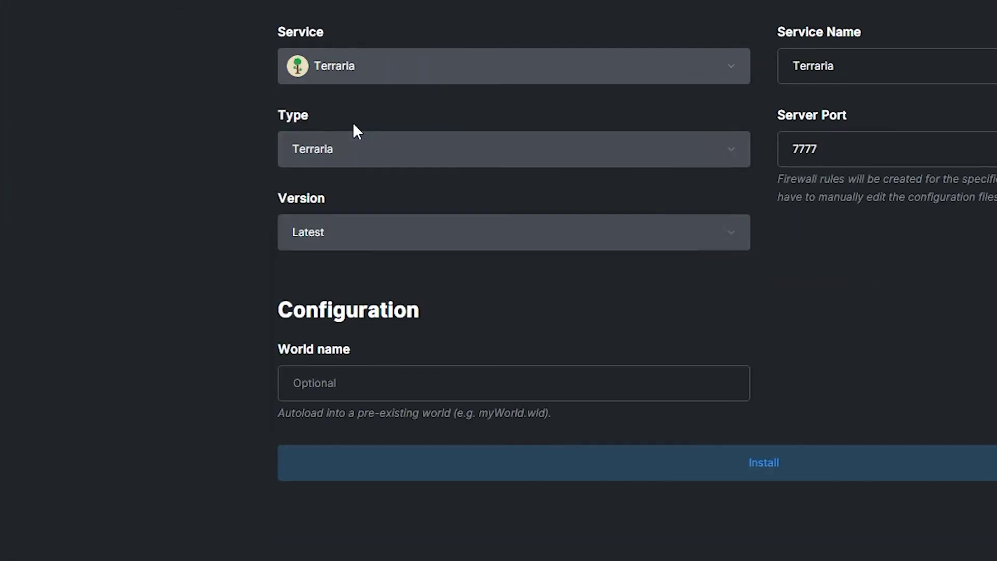
Set the service type to tModLoader and the version to 0.11.8.6, leave the world name blank, and install the service
click(358, 148)
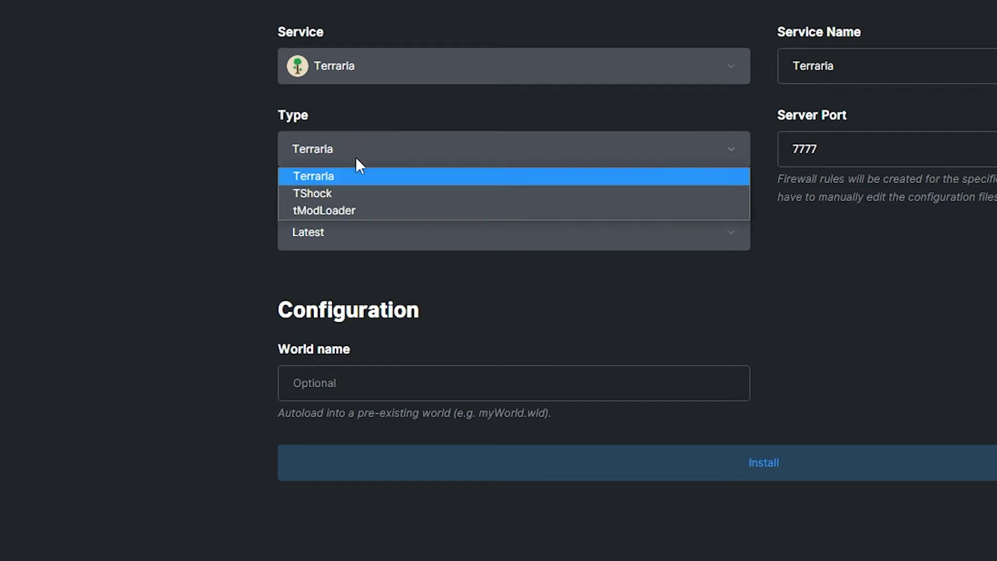
click(355, 213)
click(357, 229)
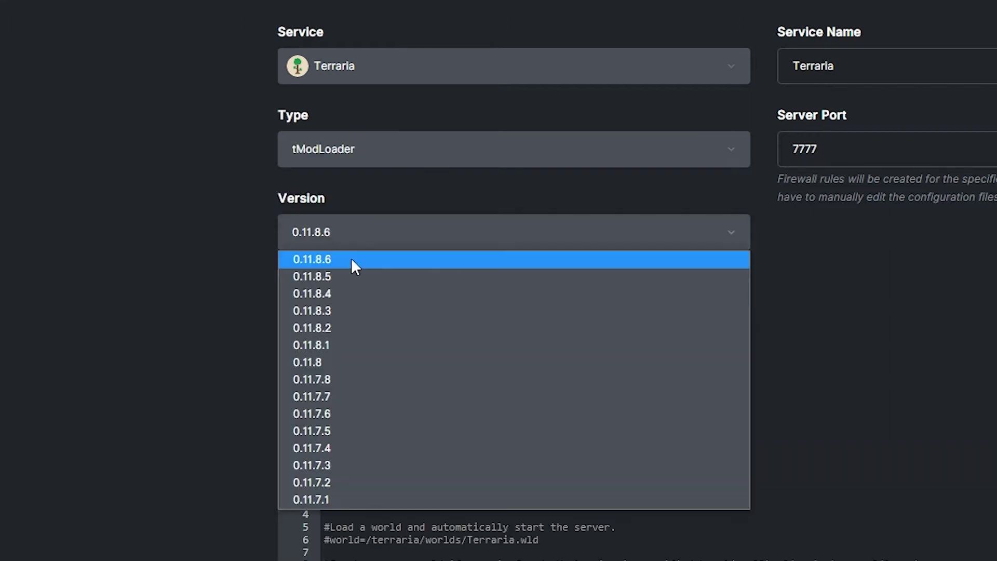
click(351, 259)
click(393, 380)
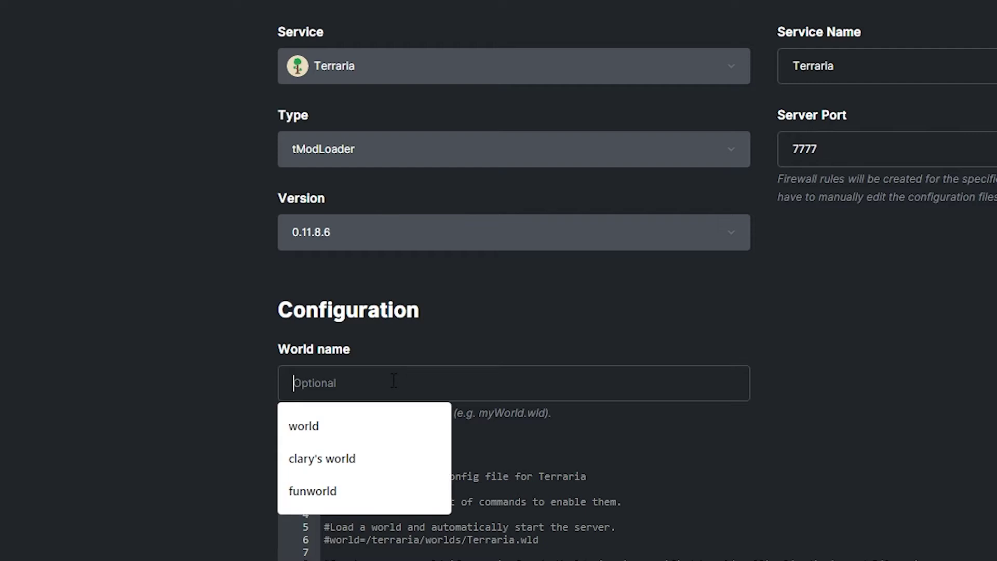
click(234, 260)
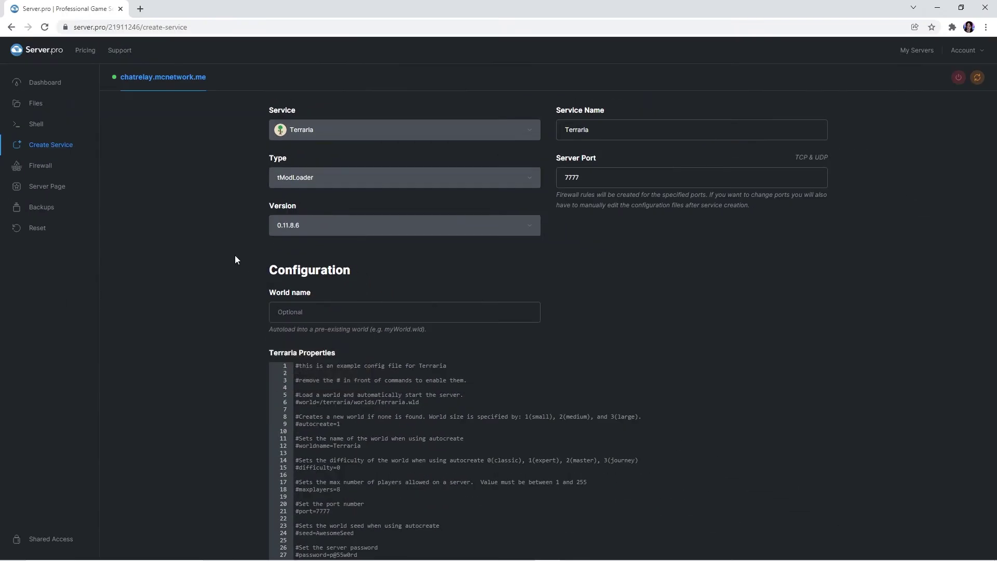
scroll(236, 259, down, 2)
click(456, 515)
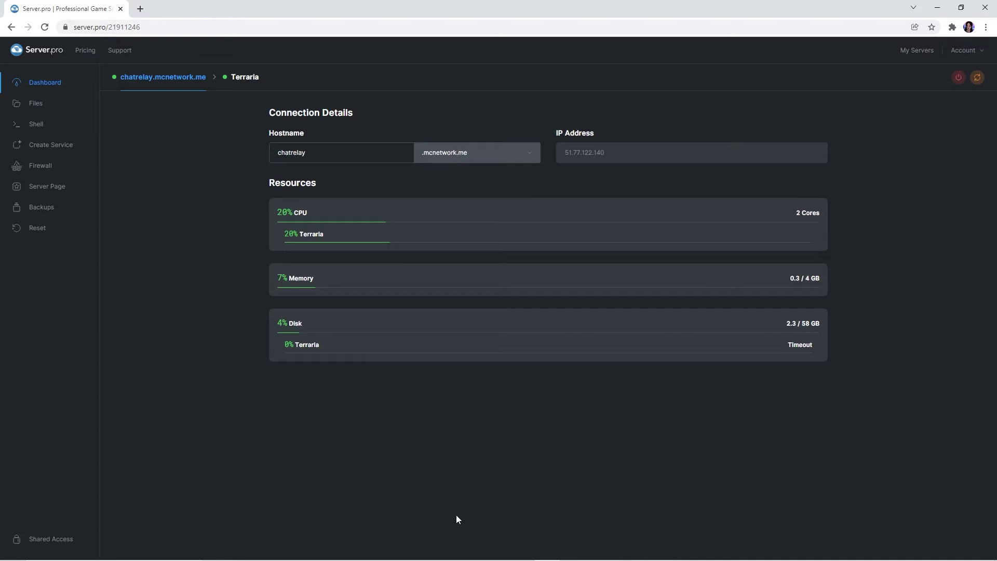
Upload enabled.json and TerrariaChatRelay.tmod from the local Mods folder to the Terraria service's mods folder and restart the service
click(253, 84)
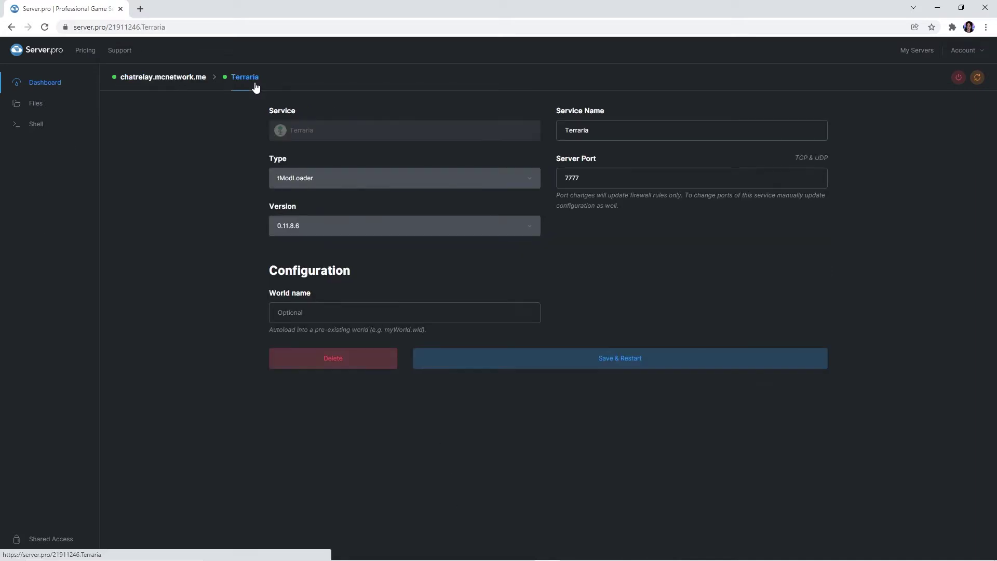
click(47, 111)
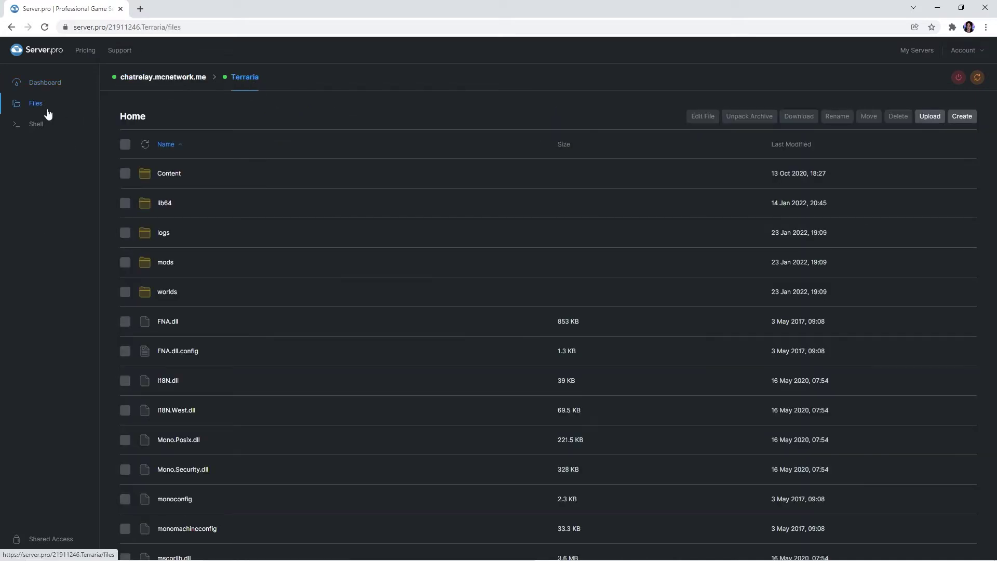
click(167, 265)
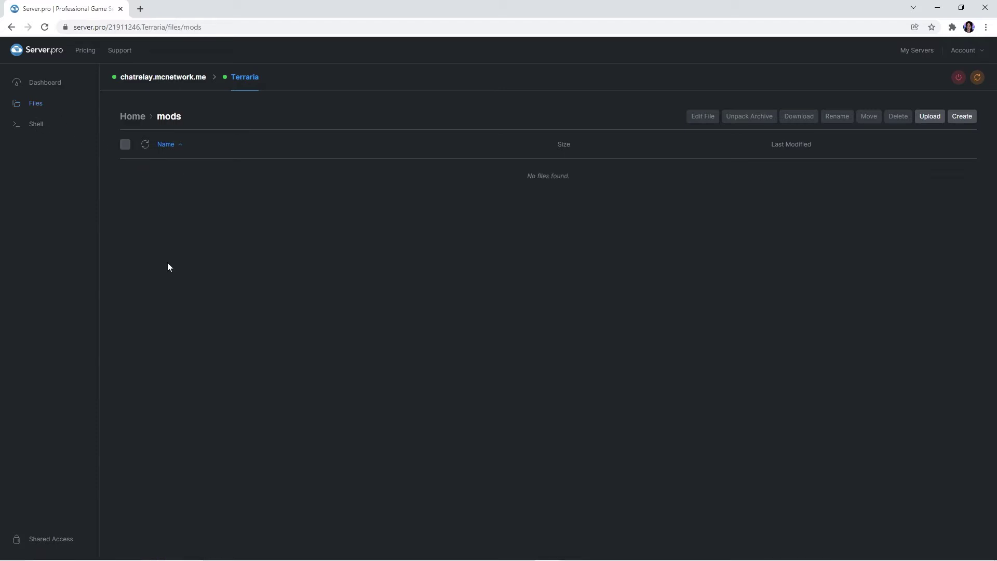
key(alt+Tab)
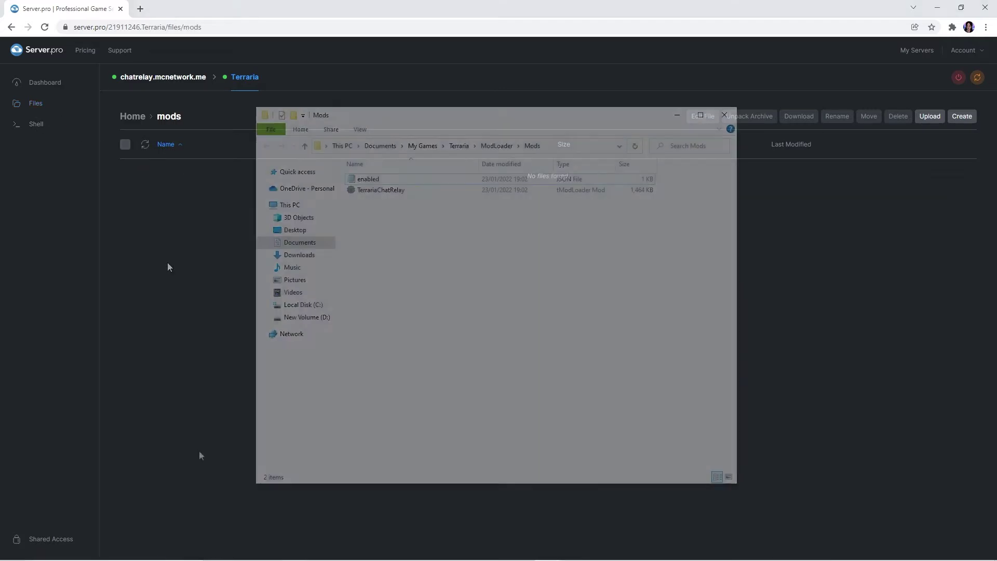
drag(492, 263, 180, 208)
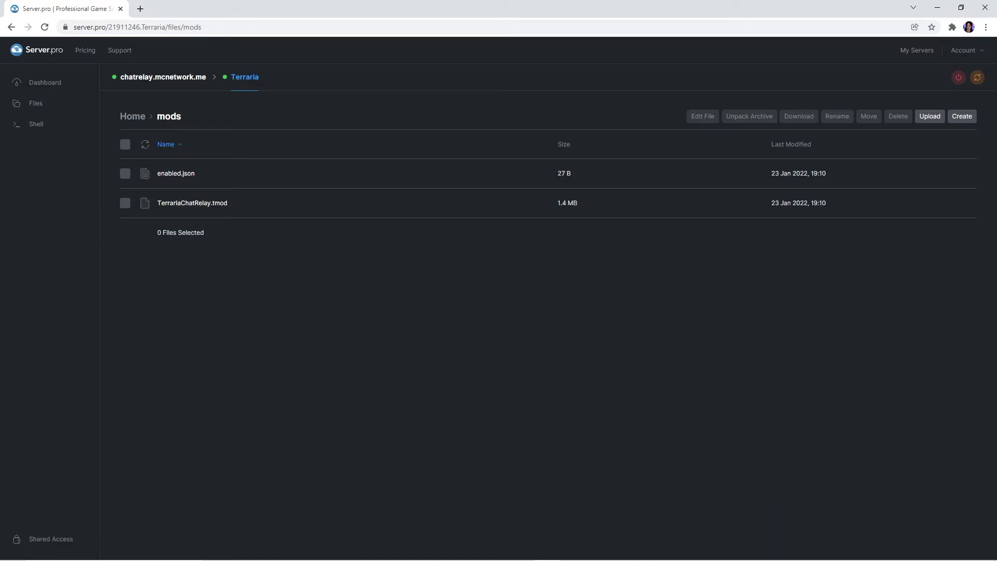
click(979, 79)
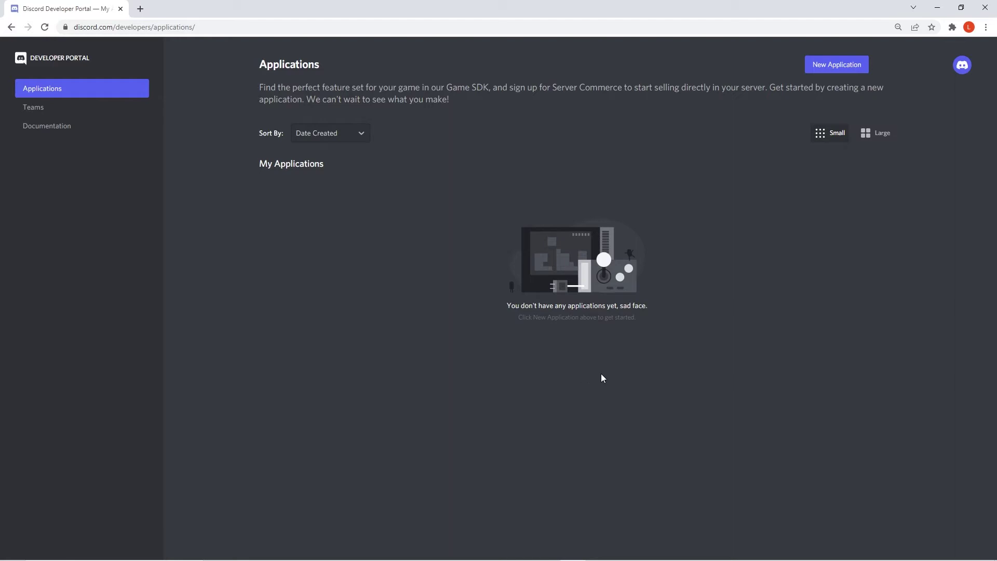
Switch to the Discord Developer Portal and create a new application named ClarysBot
click(831, 70)
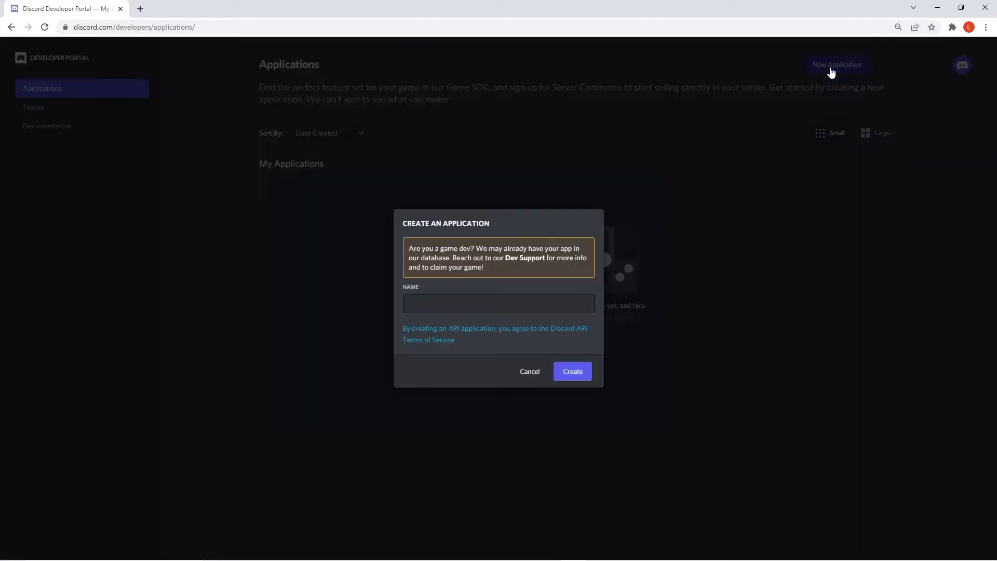
click(482, 303)
text(Clary)
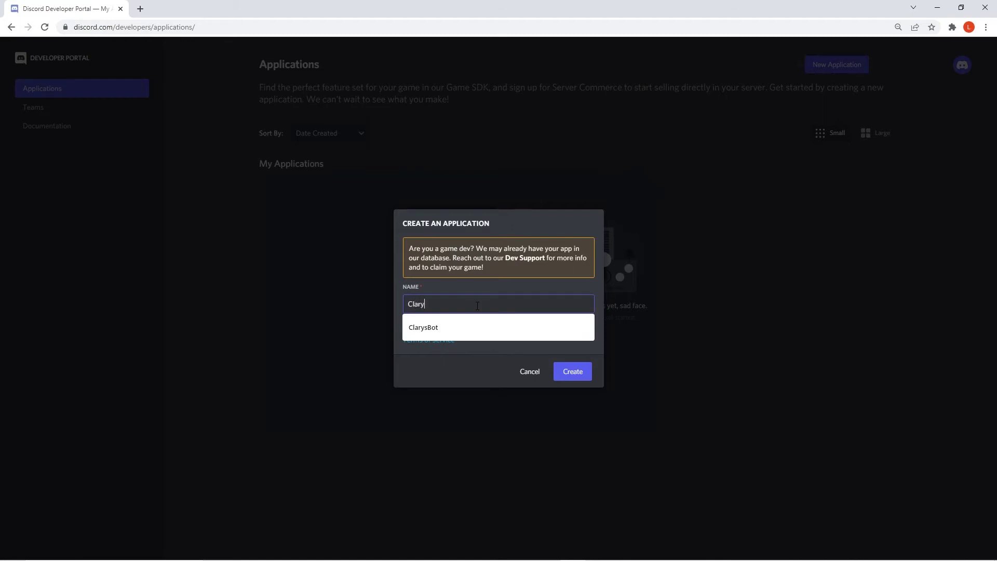
text(sBot)
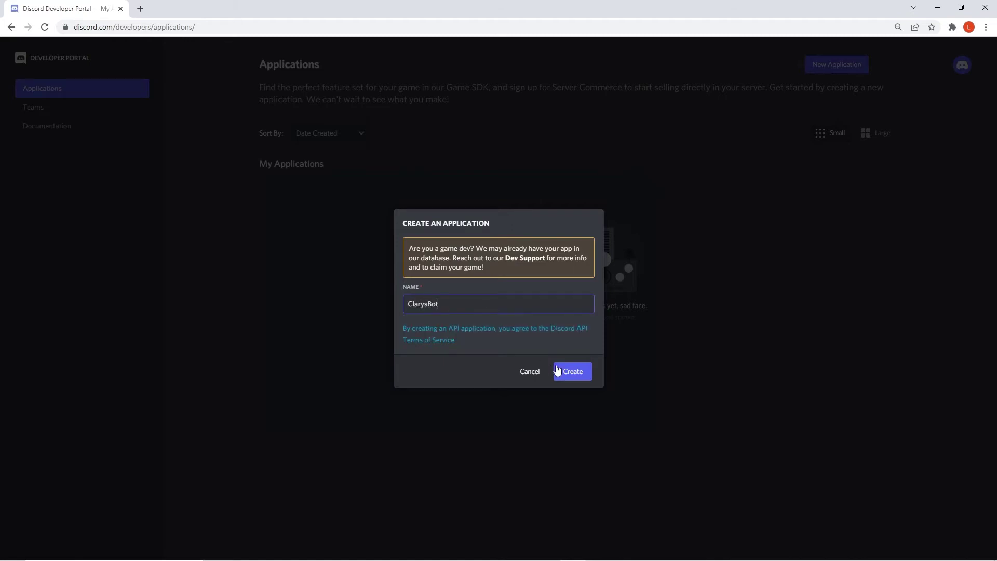
click(564, 371)
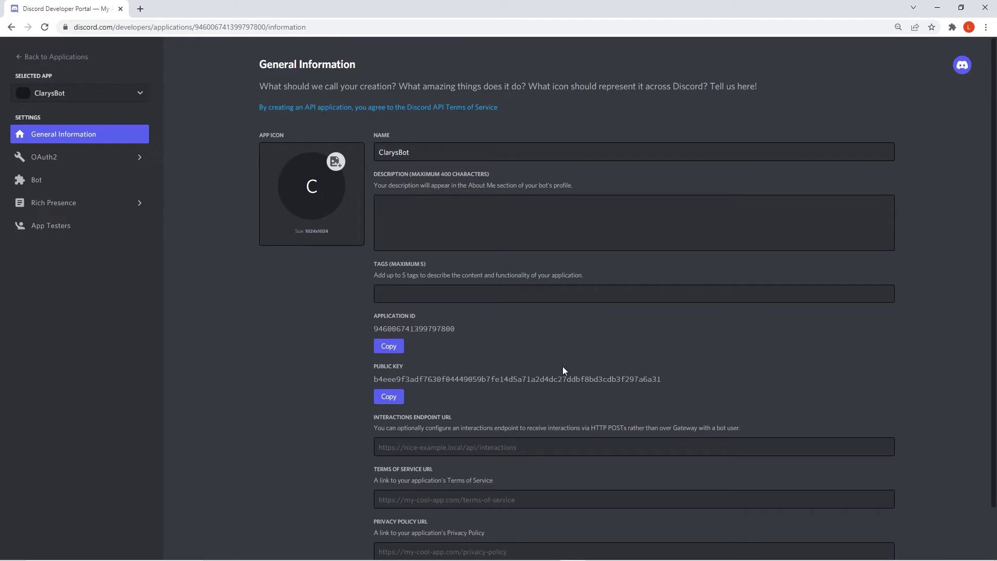
Add a bot user to the ClarysBot application and confirm its creation
click(87, 180)
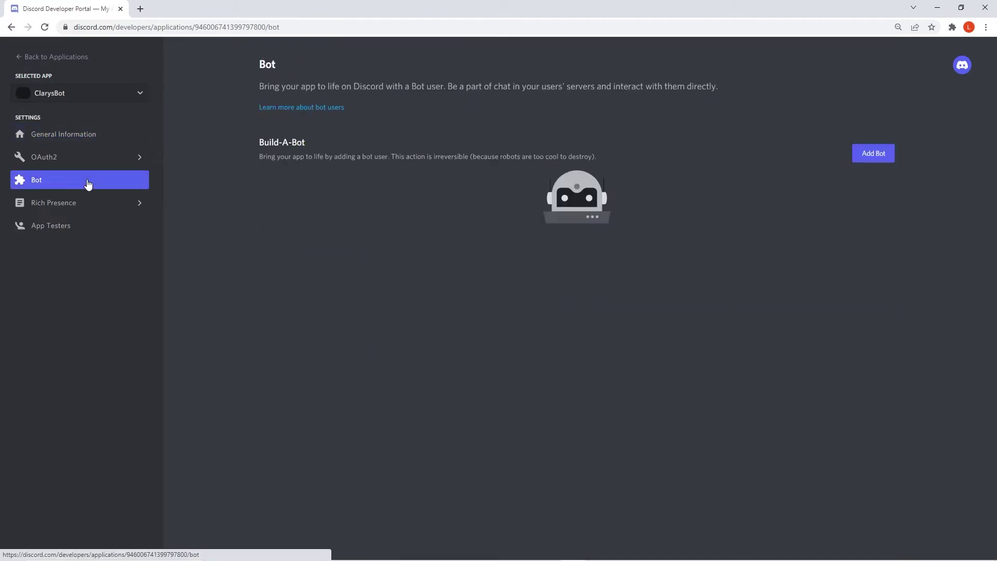
click(885, 153)
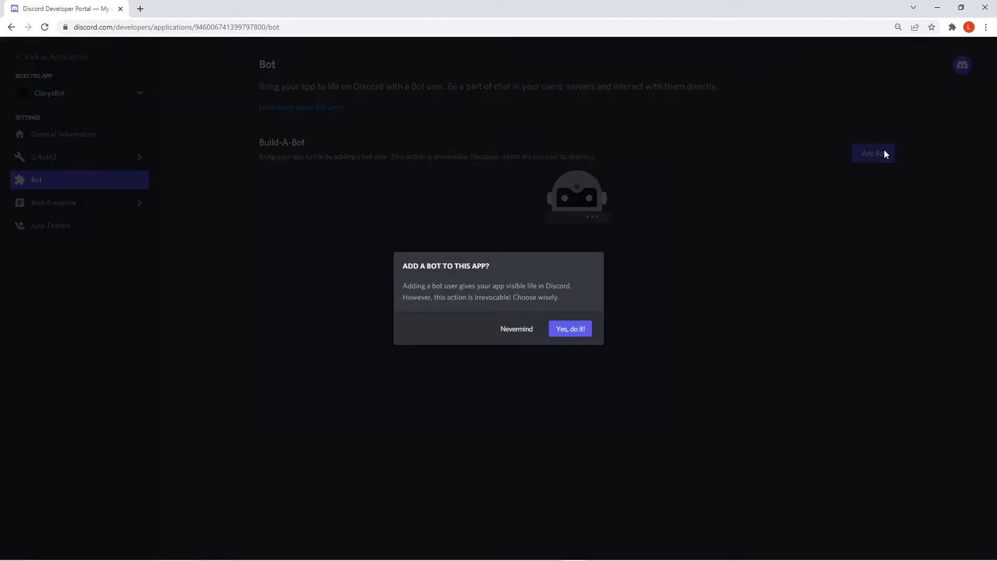
click(571, 329)
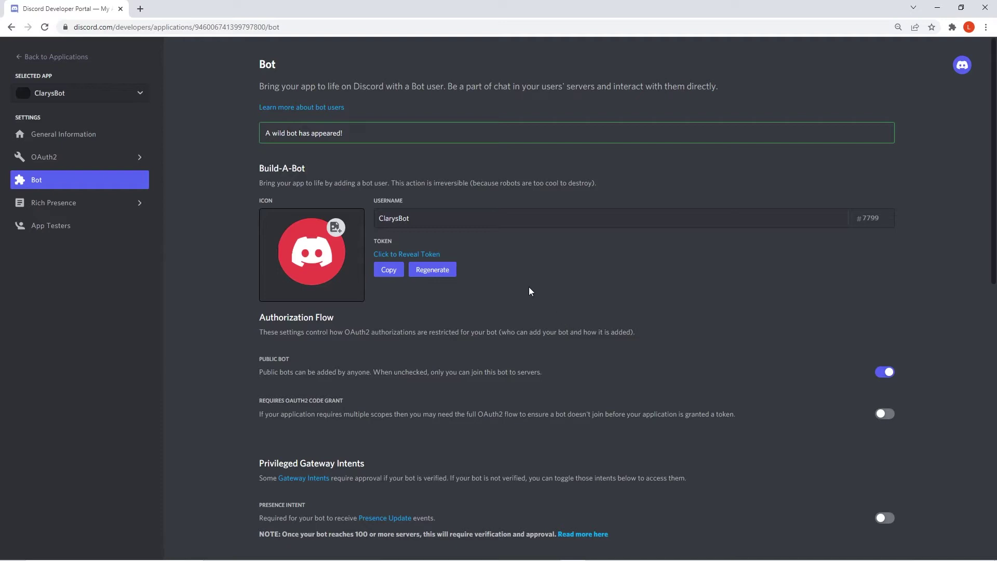
Reveal and copy the bot's token, and turn off the Public Bot option and save the changes
click(417, 257)
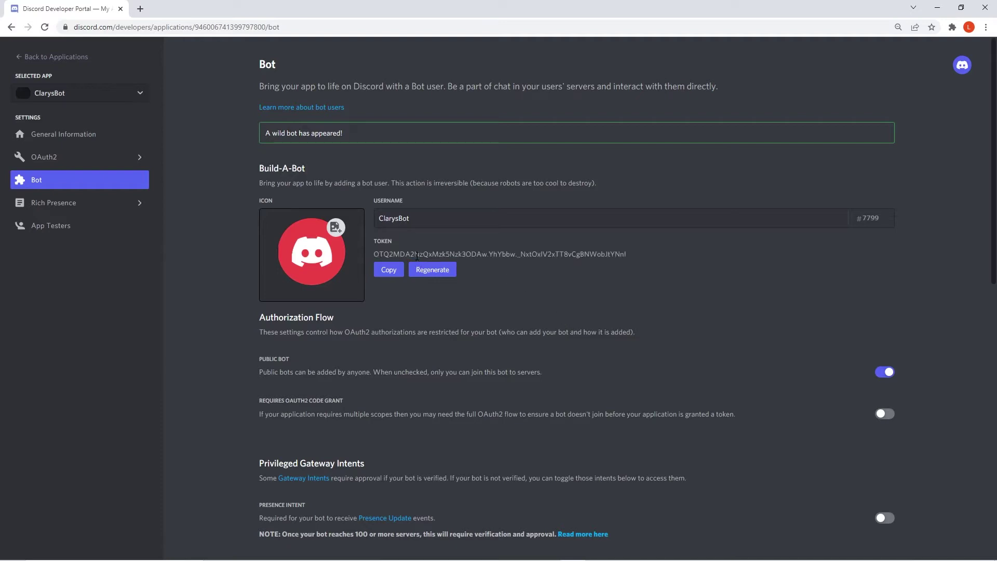
double_click(628, 253)
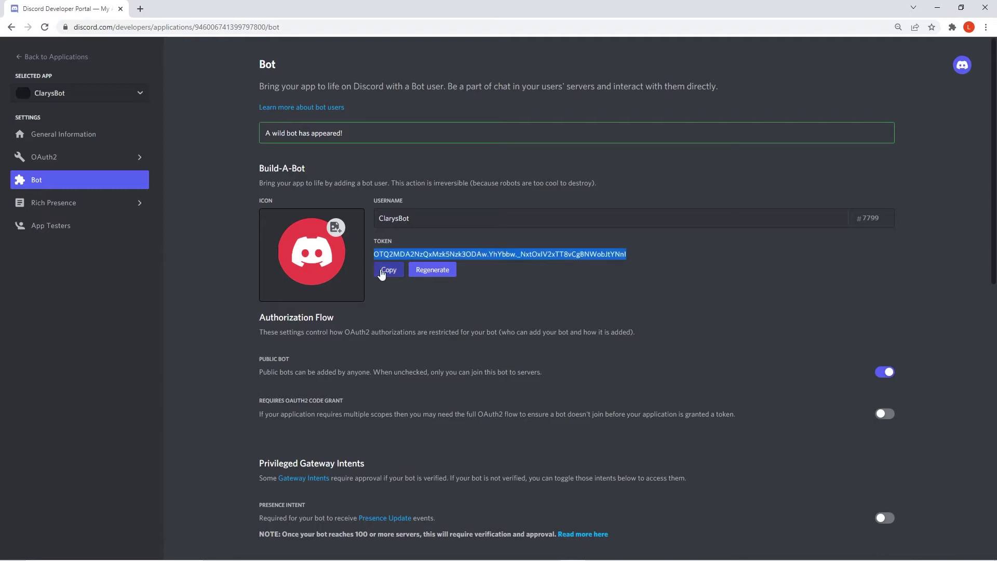
click(384, 270)
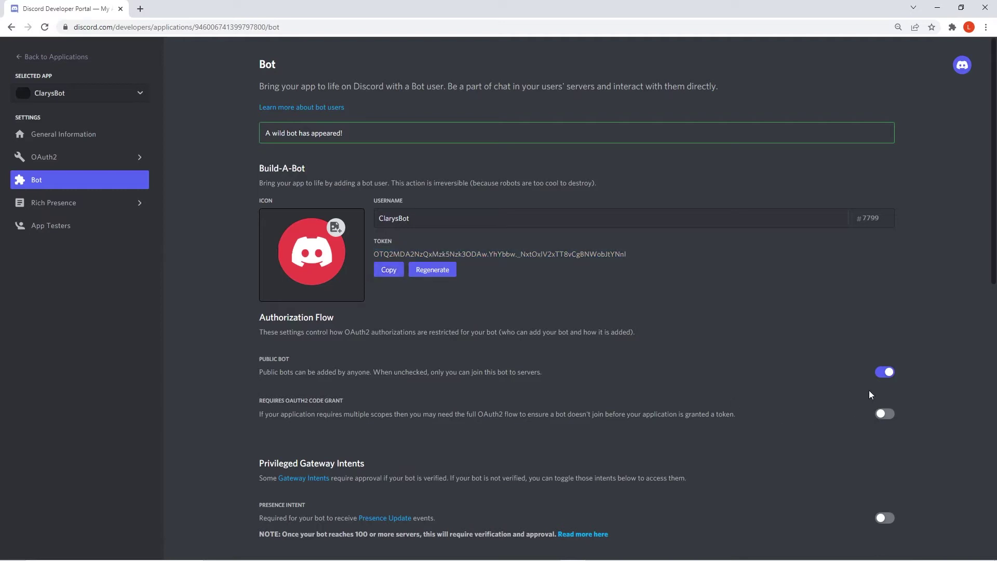
click(883, 372)
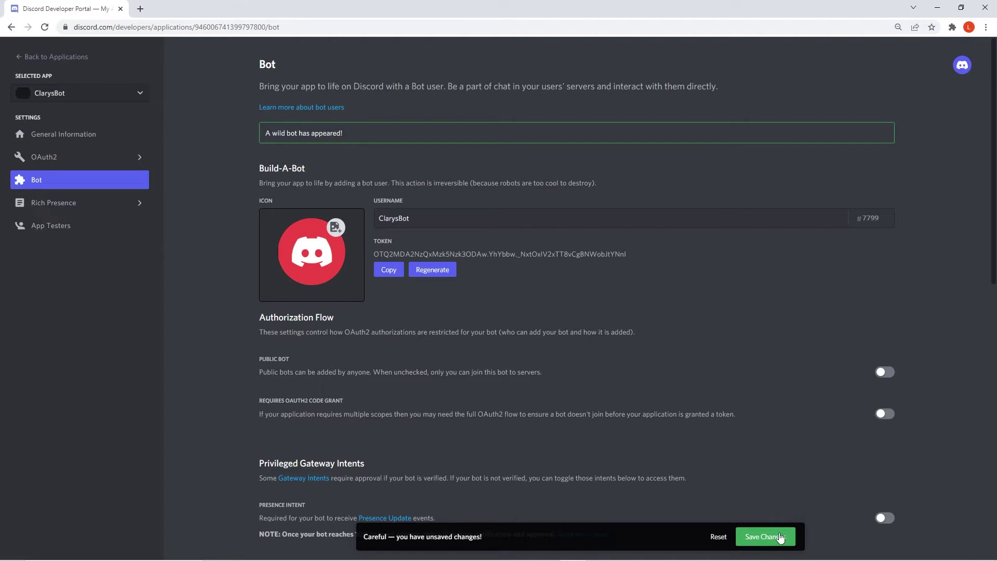
click(778, 537)
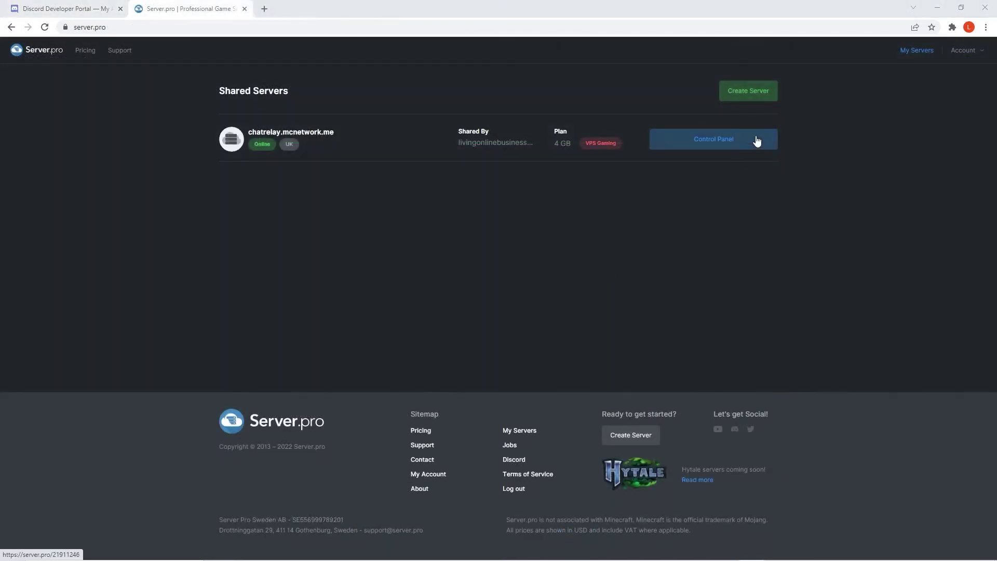
Switch to Server.pro and open TerrariaChatRelay-Discord.json from the Terraria service's Mod Configs/TerrariaChatRelay folder for editing
click(753, 138)
click(36, 104)
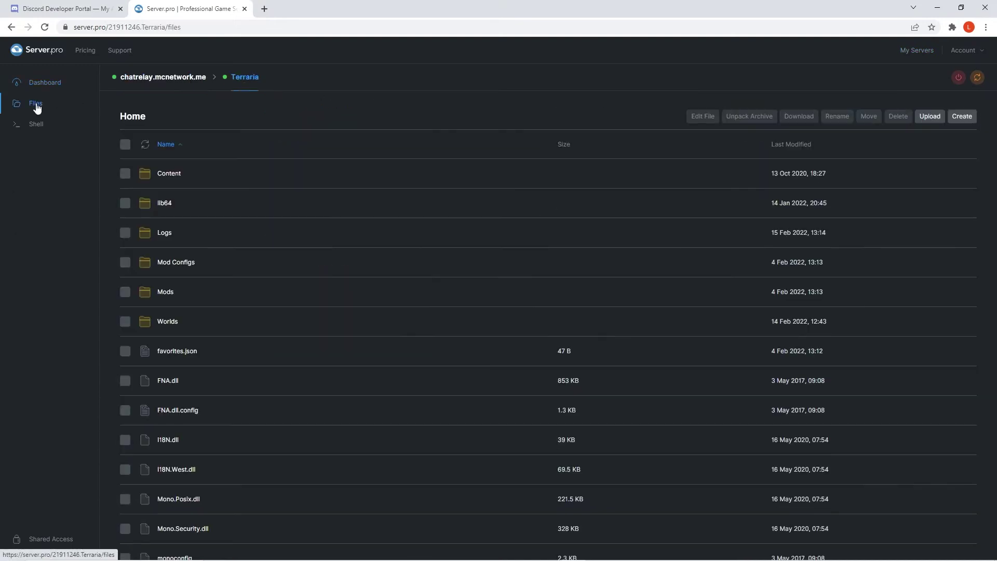
click(174, 262)
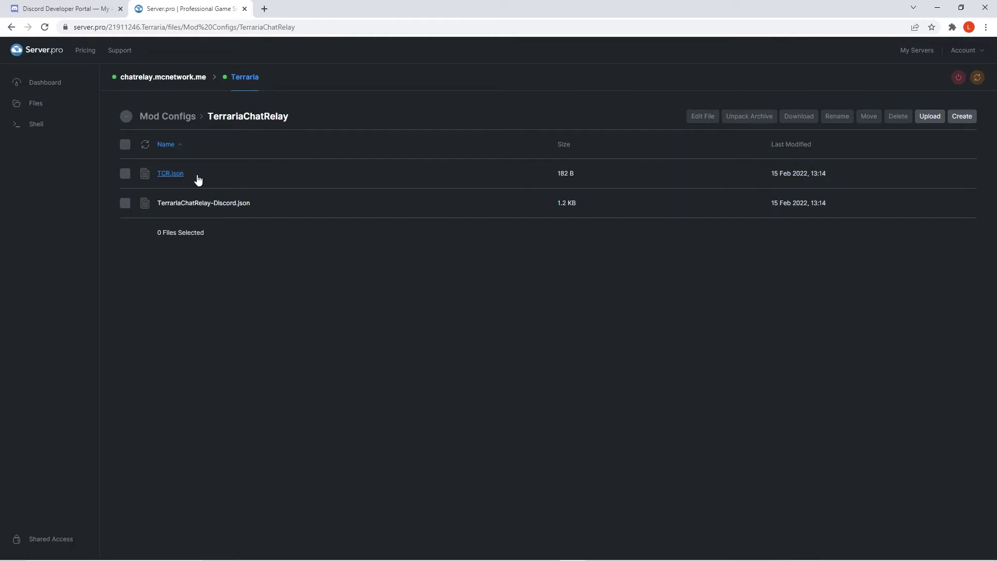
click(197, 204)
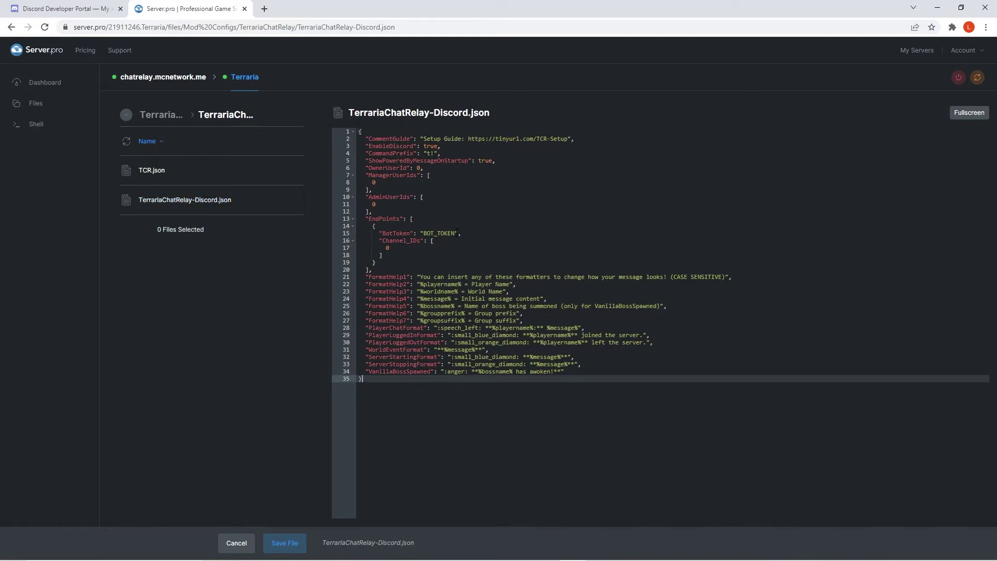
Replace the BOT_TOKEN placeholder in the BotToken entry with the copied bot token and save the file
drag(457, 230, 425, 231)
right_click(424, 231)
click(456, 280)
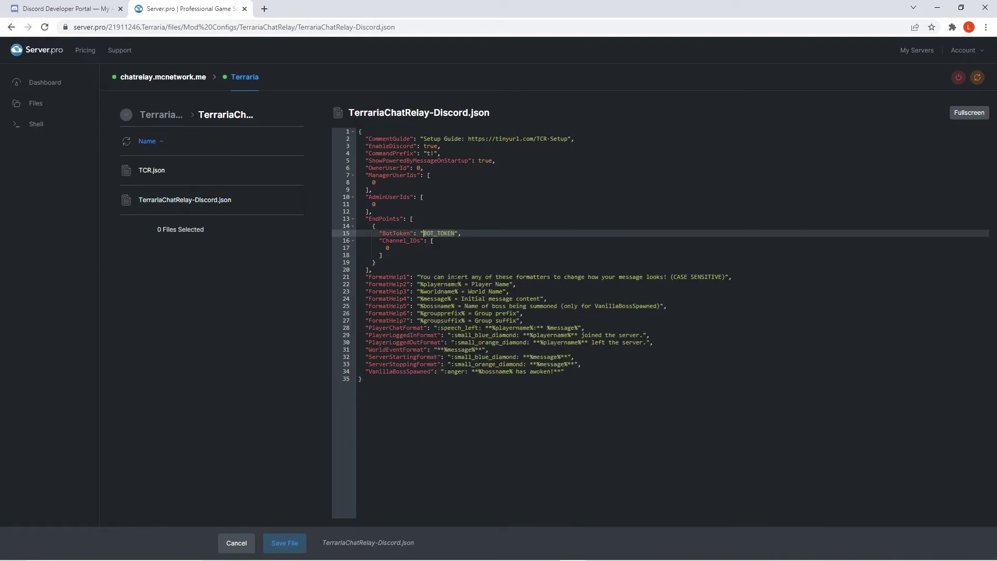
click(283, 543)
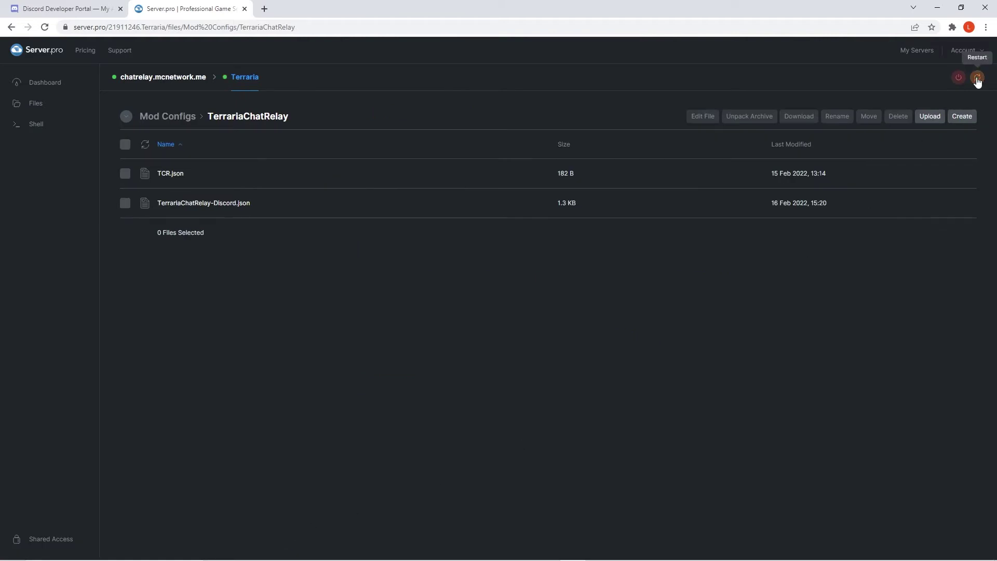
In the Developer Portal, copy a bot-scope OAuth2 URL granting Manage Roles, Change Nickname, Send/Manage Messages, Embed Links, Attach Files, Read Message History, Use External Emojis, Add Reactions
click(68, 8)
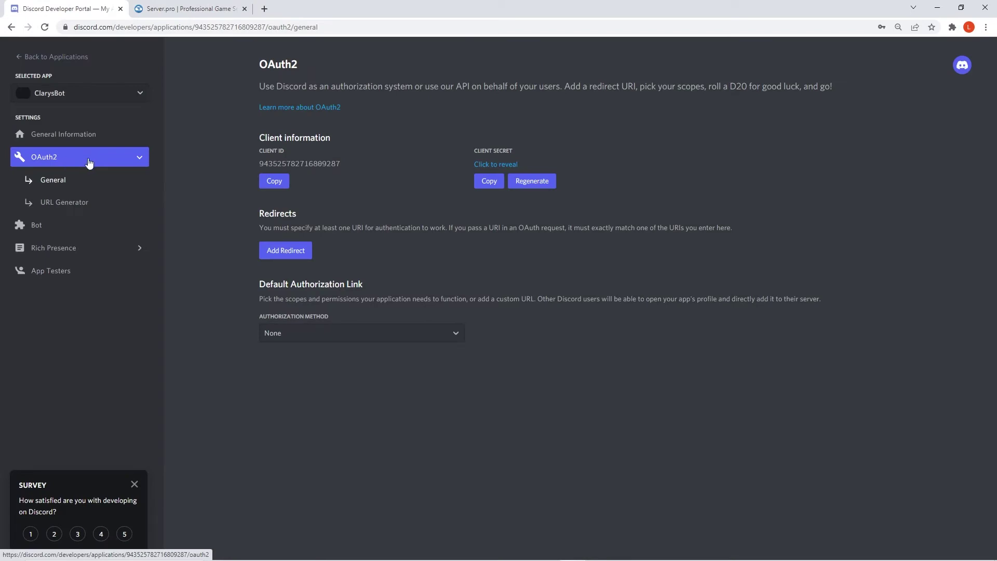
click(84, 209)
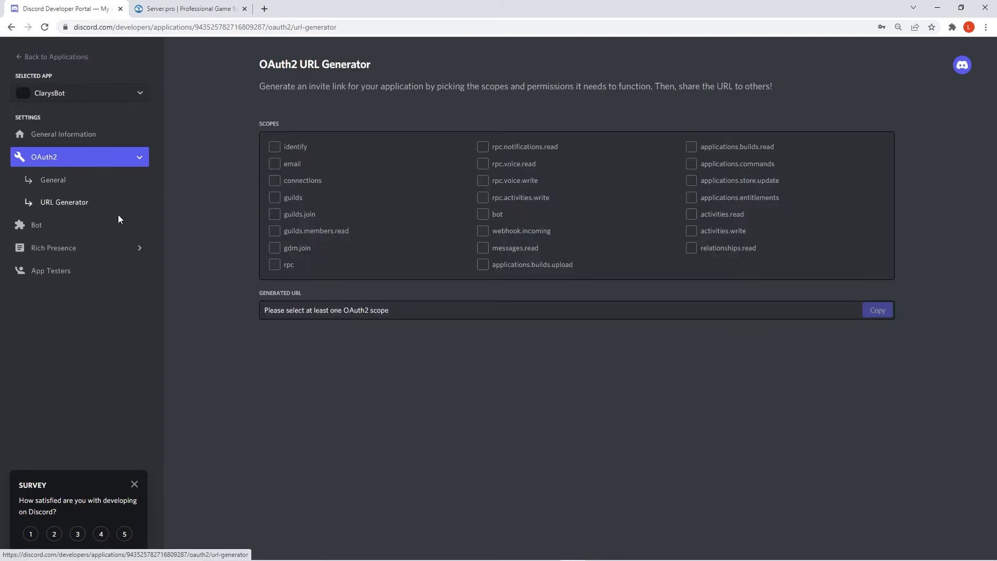
click(483, 214)
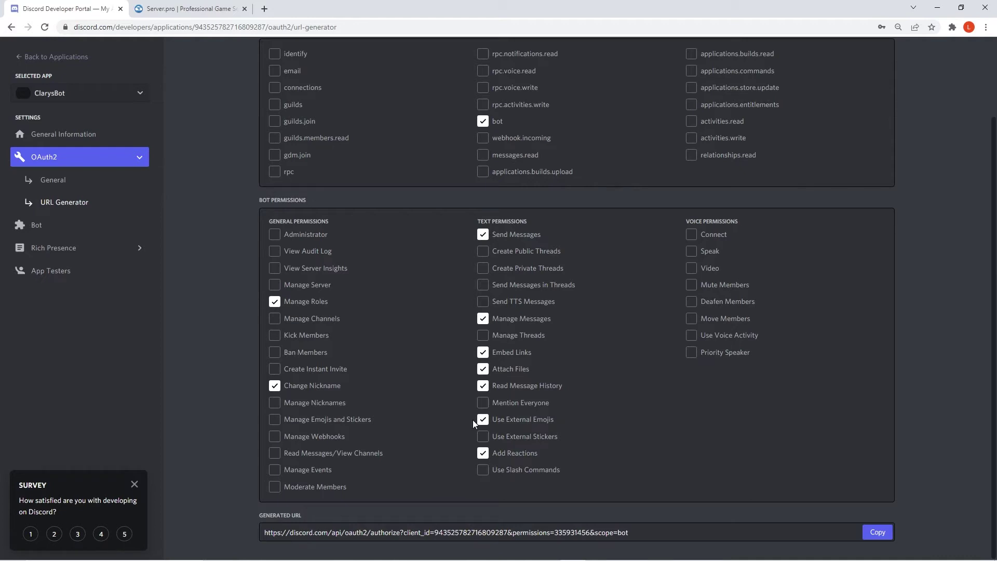
click(876, 533)
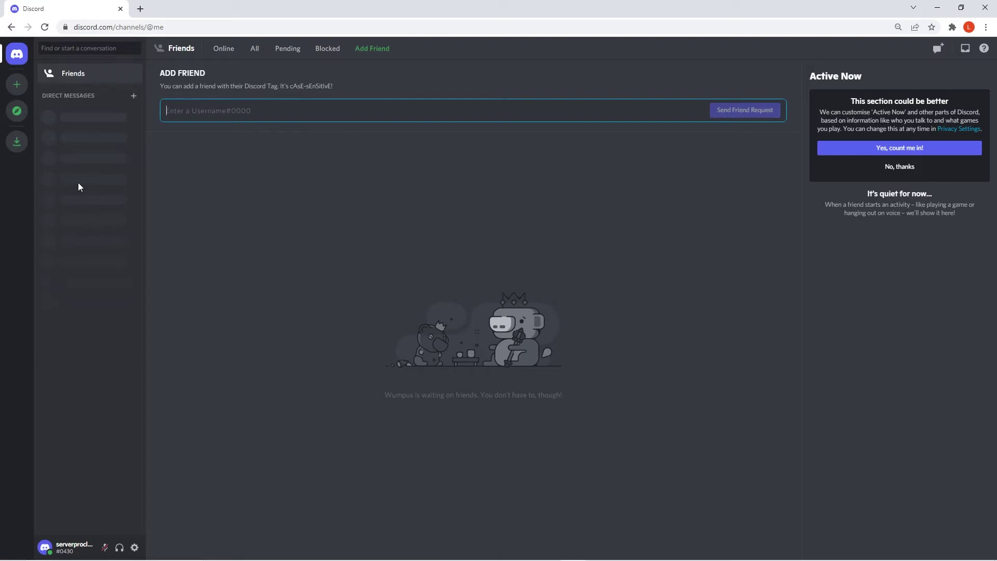
Switch to Discord, create a new server of your own without a template, and add a text channel named ingamechat
click(17, 85)
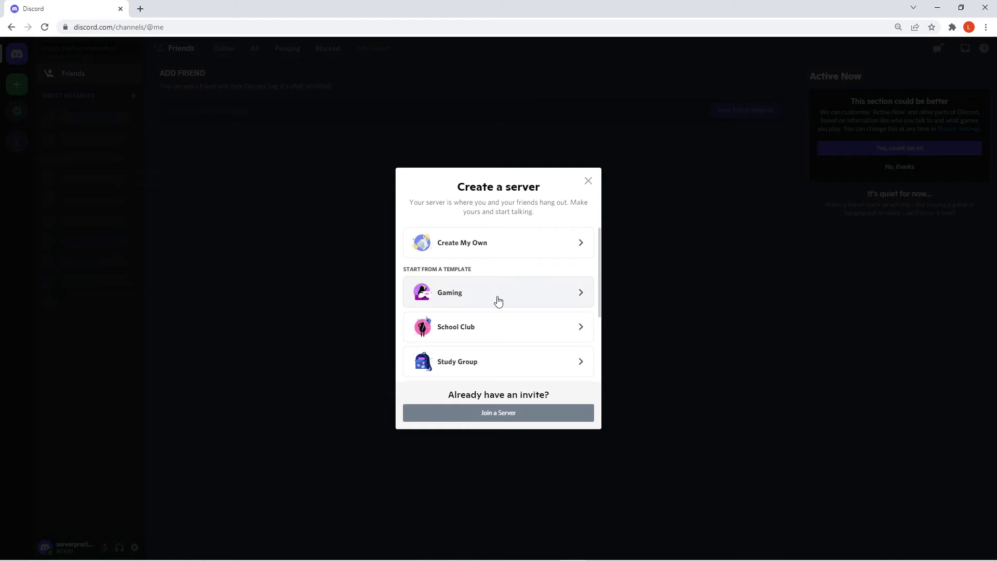
click(474, 251)
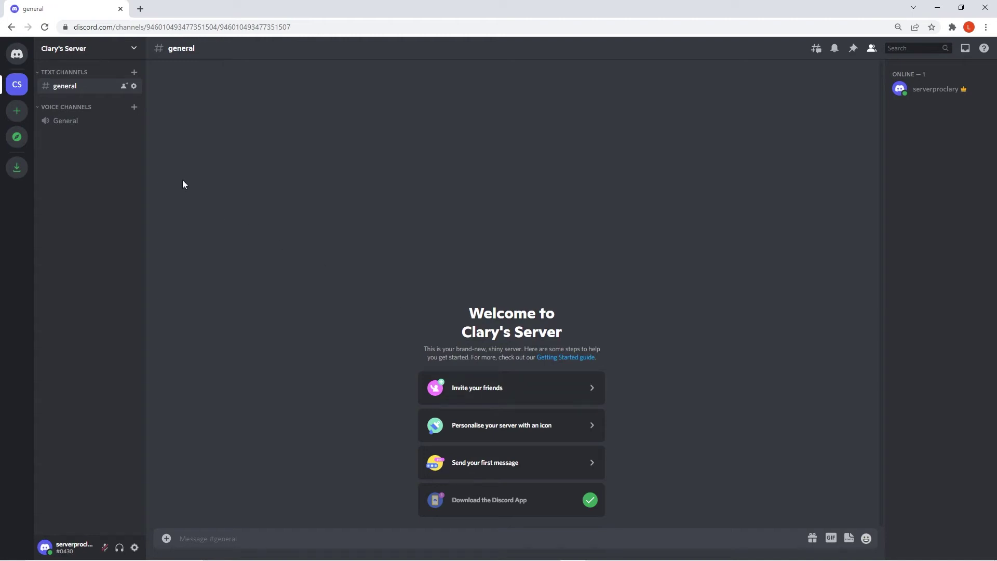
right_click(119, 153)
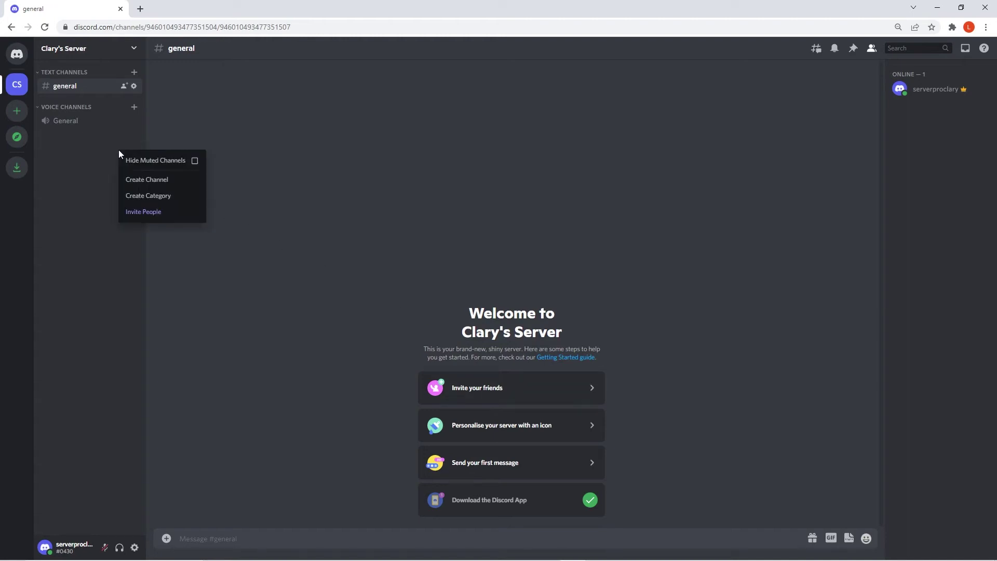
click(149, 183)
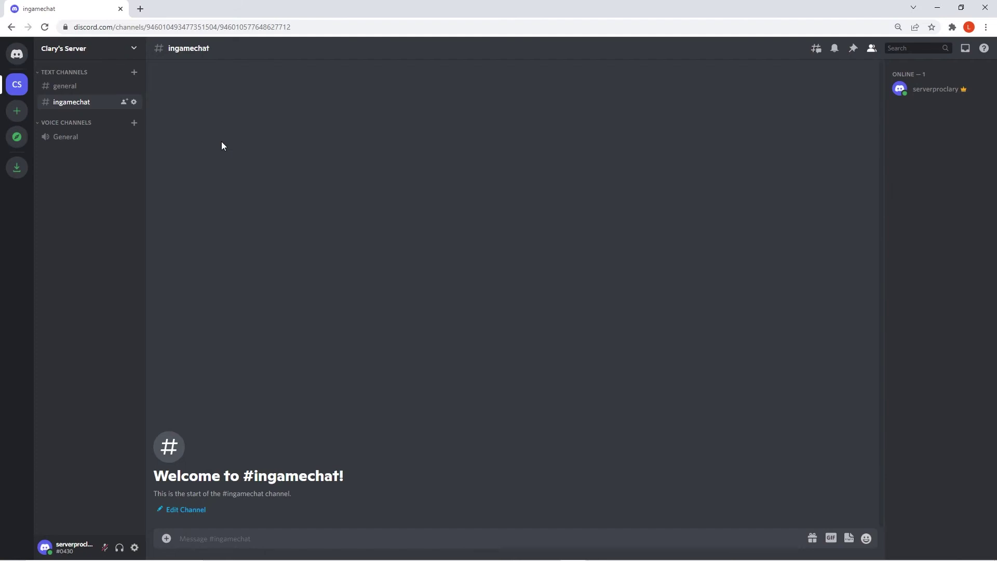
Load the copied invite URL in the browser and authorise ClarysBot to join the newly created server
click(194, 26)
right_click(194, 26)
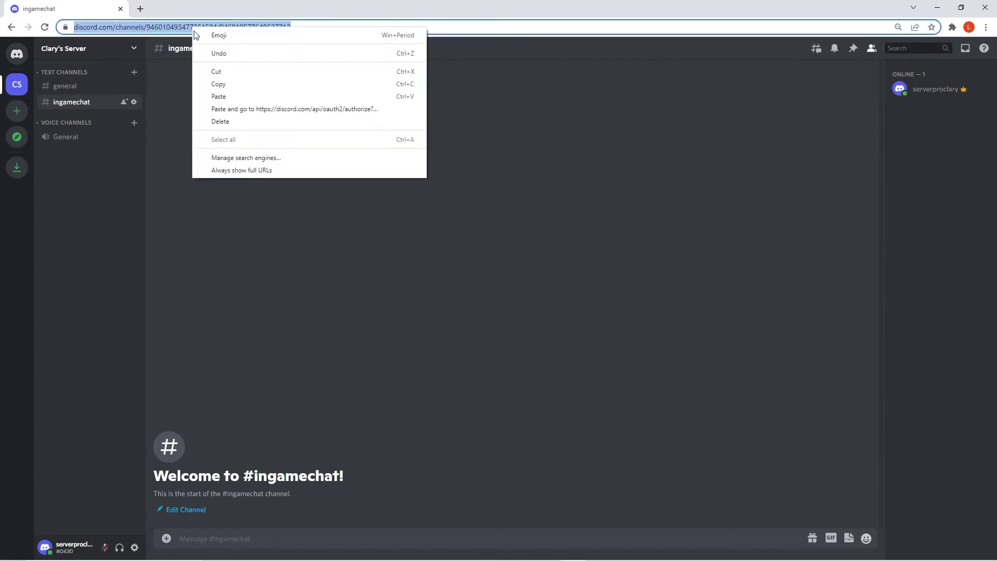
click(244, 108)
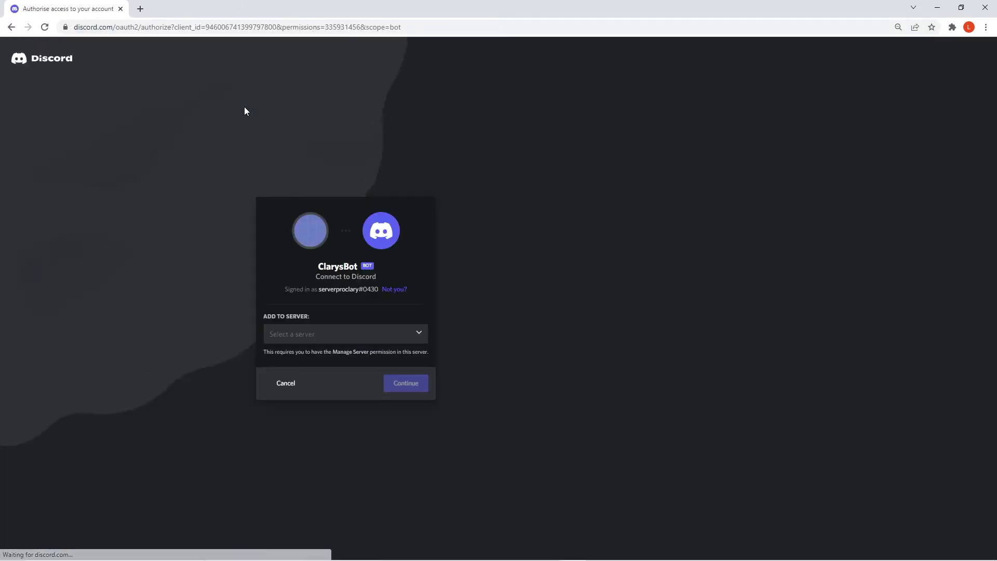
click(338, 335)
click(334, 353)
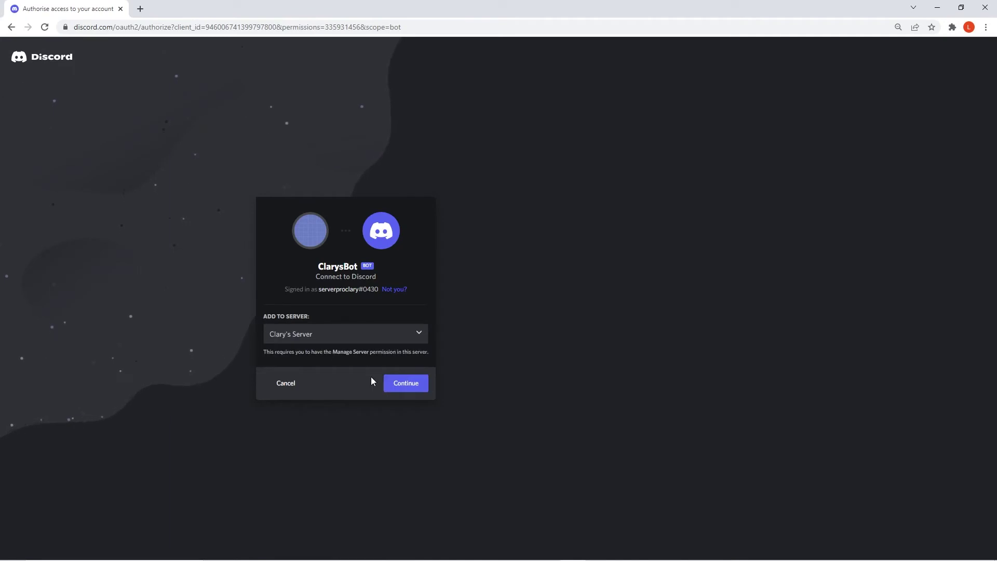
click(405, 383)
click(409, 490)
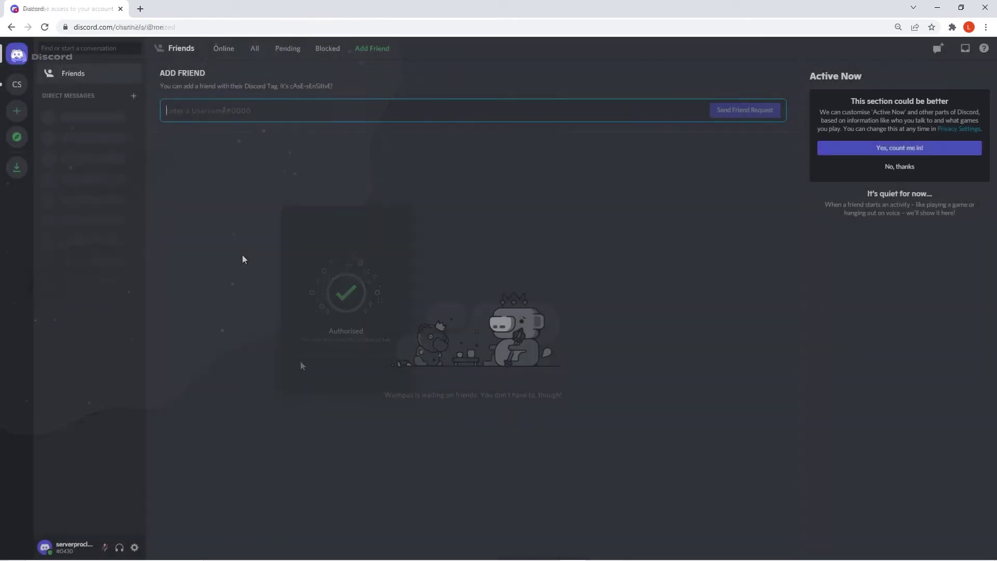
Return to the new Discord server and enable Developer Mode in the advanced user settings
click(21, 86)
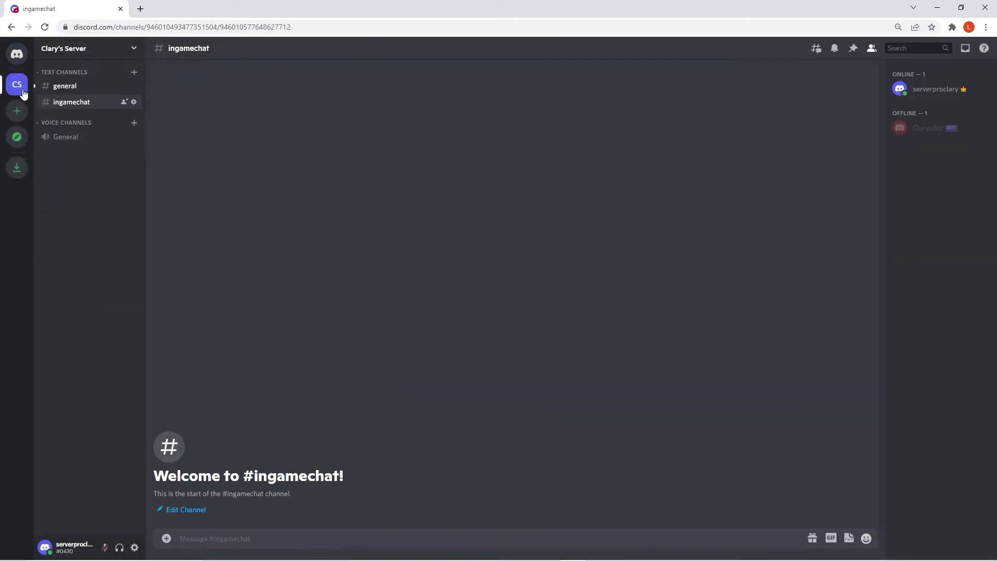
click(137, 547)
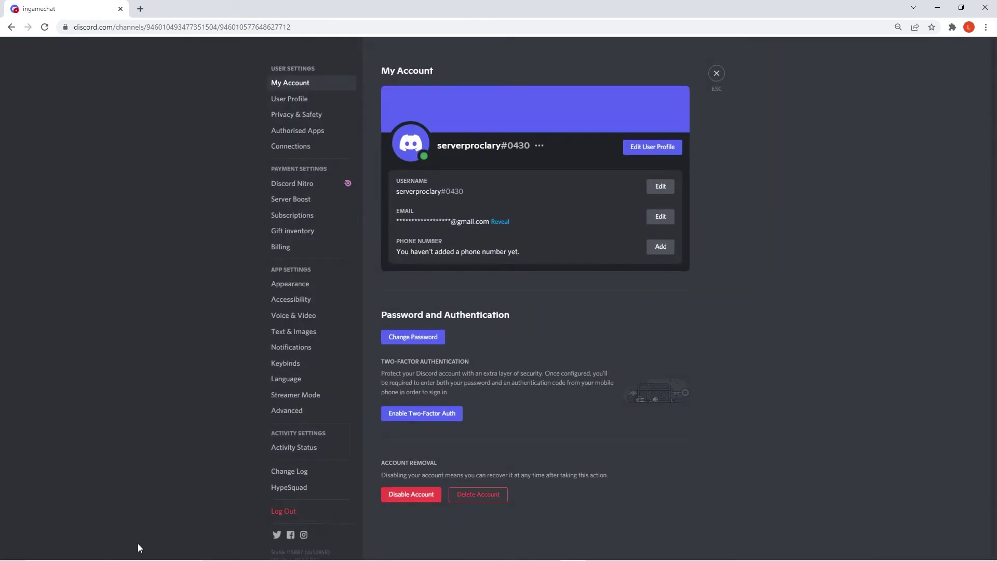
click(285, 411)
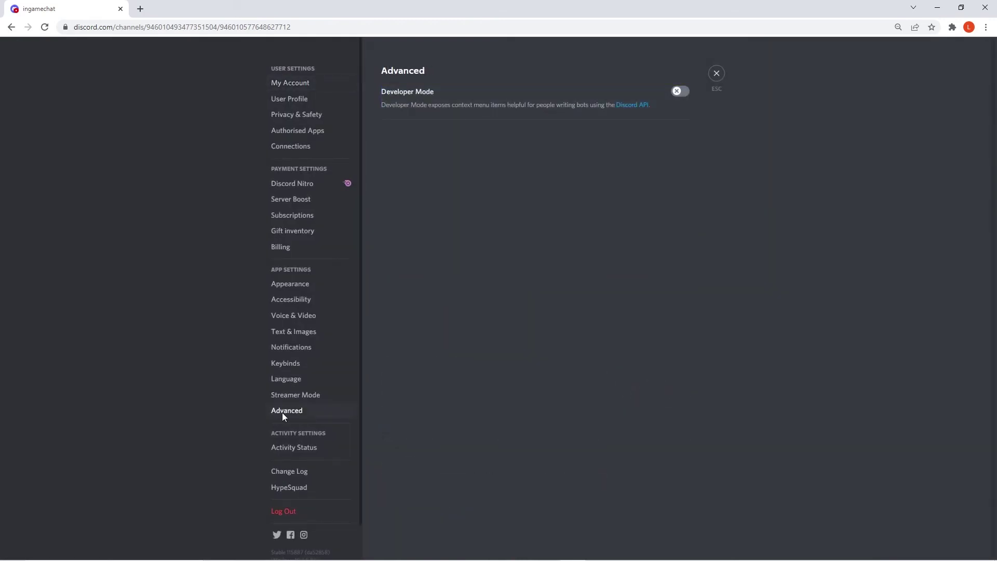
click(672, 92)
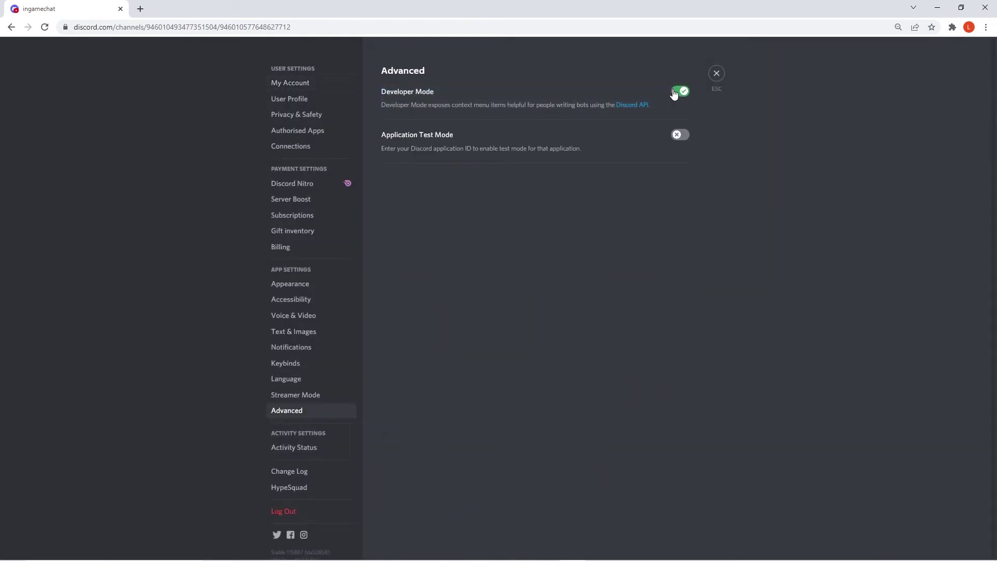
click(717, 73)
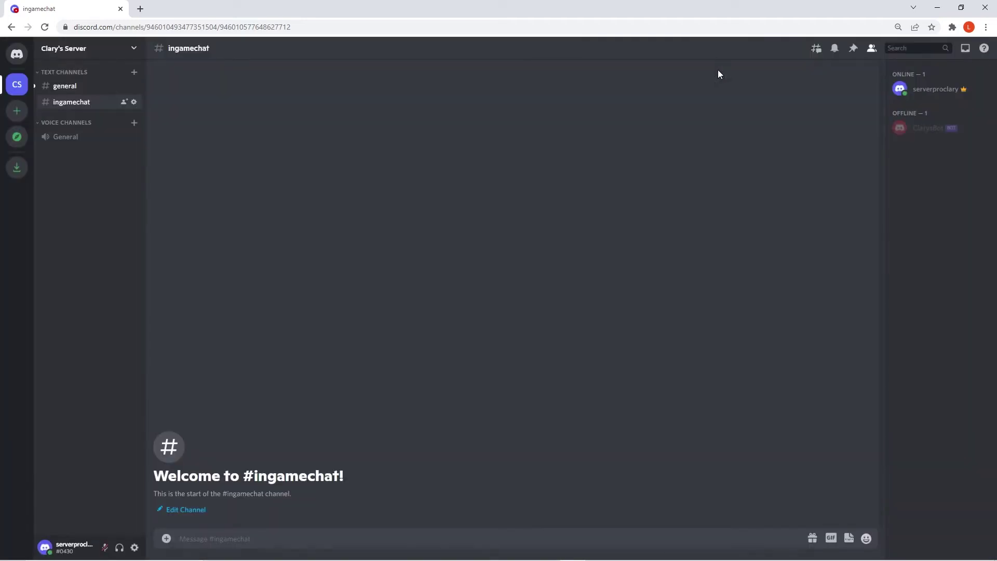
Create a pinkish-red server role named Bot with the Administrator permission, save it, and close the server settings
click(73, 49)
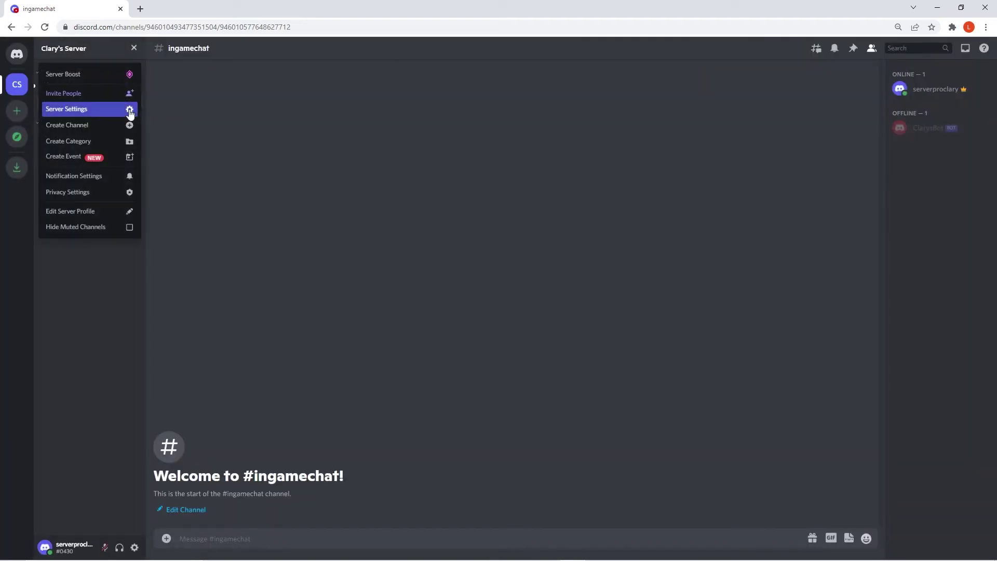
click(129, 111)
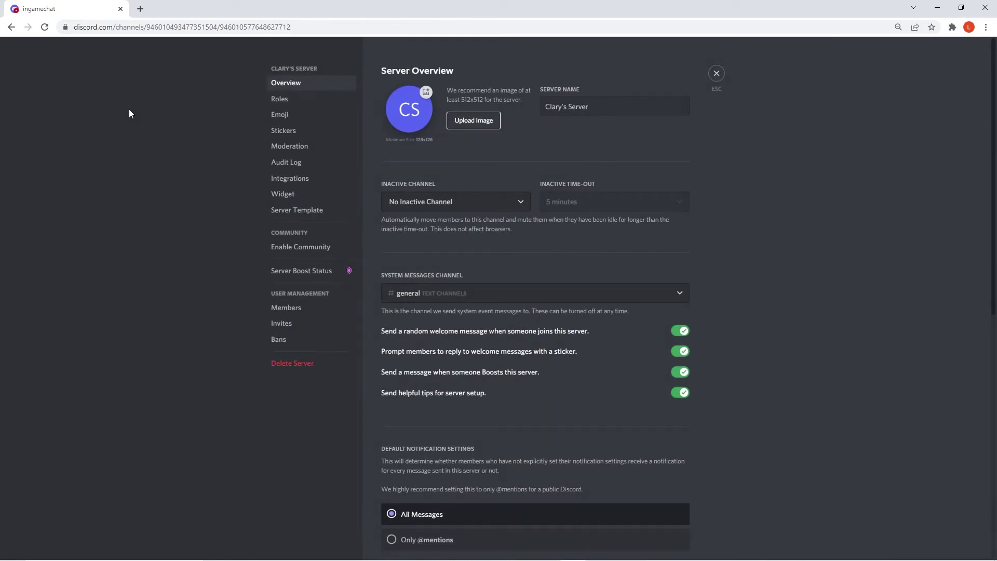
click(281, 100)
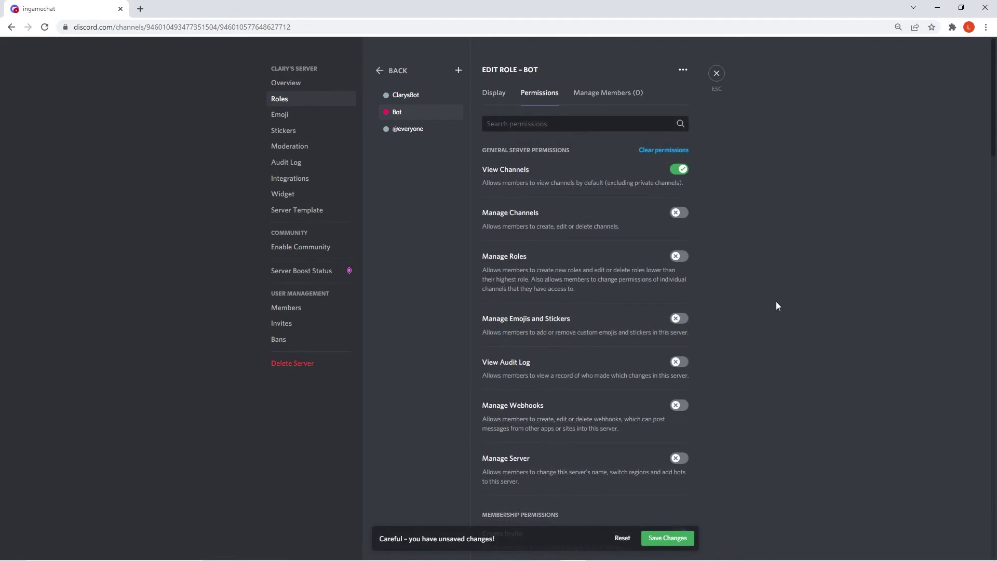
scroll(776, 301, down, 8)
scroll(776, 303, down, 15)
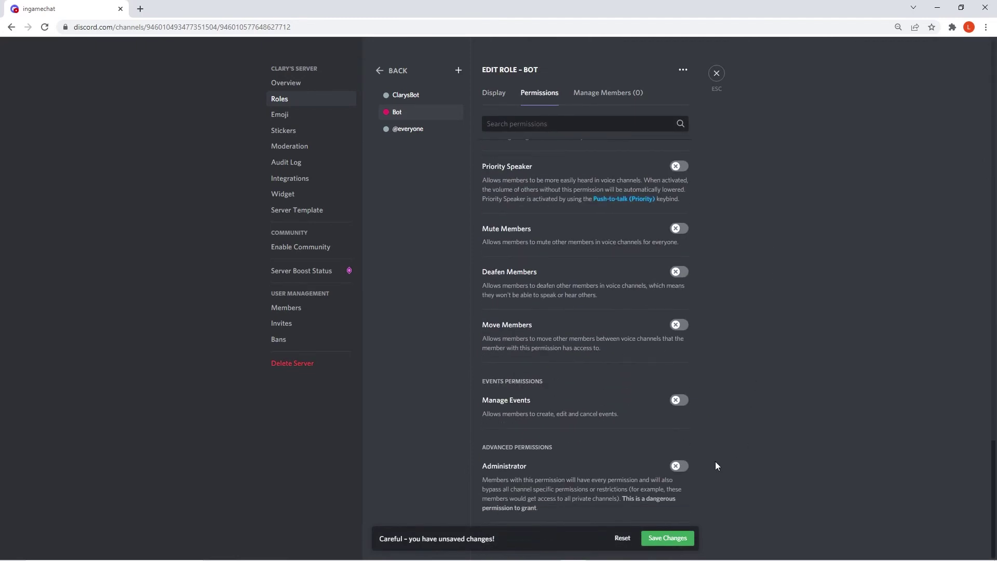
click(686, 470)
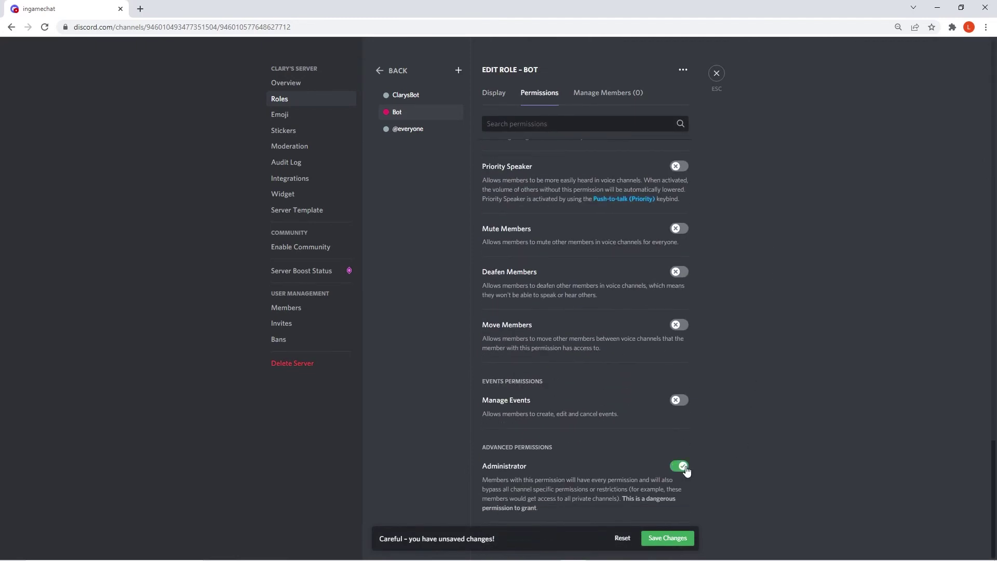
click(667, 540)
key(Escape)
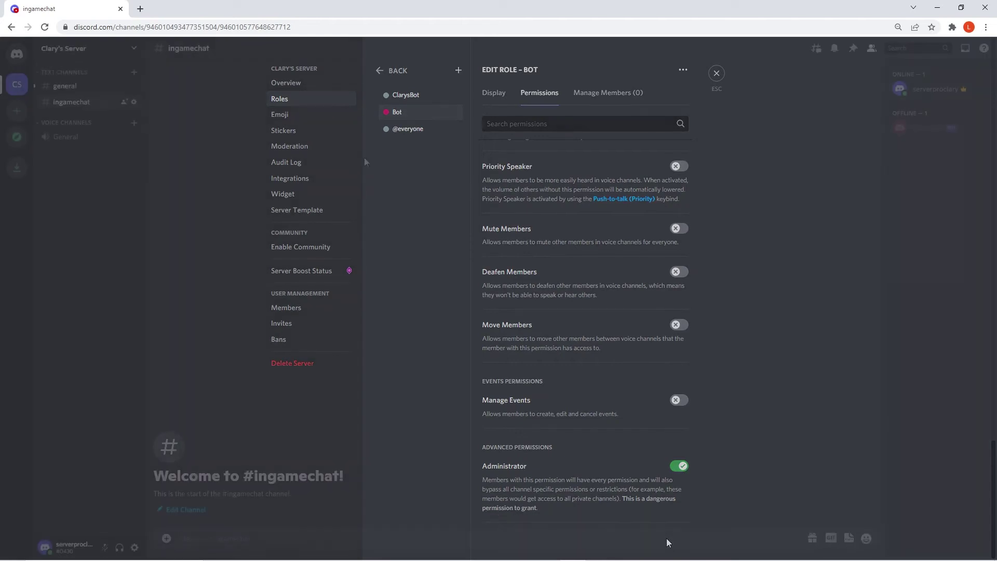
Copy the channel ID of the ingamechat text channel
right_click(92, 100)
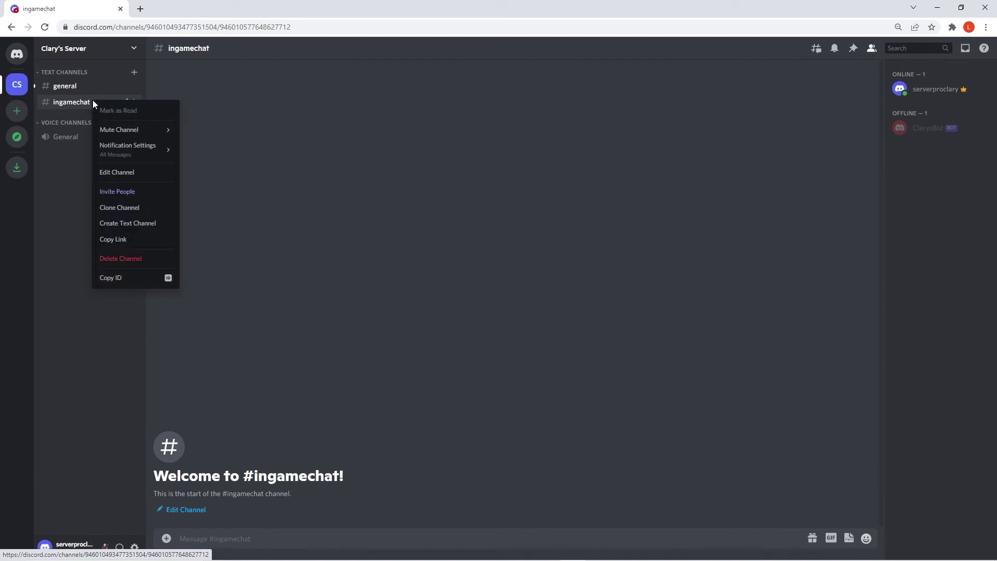
click(135, 282)
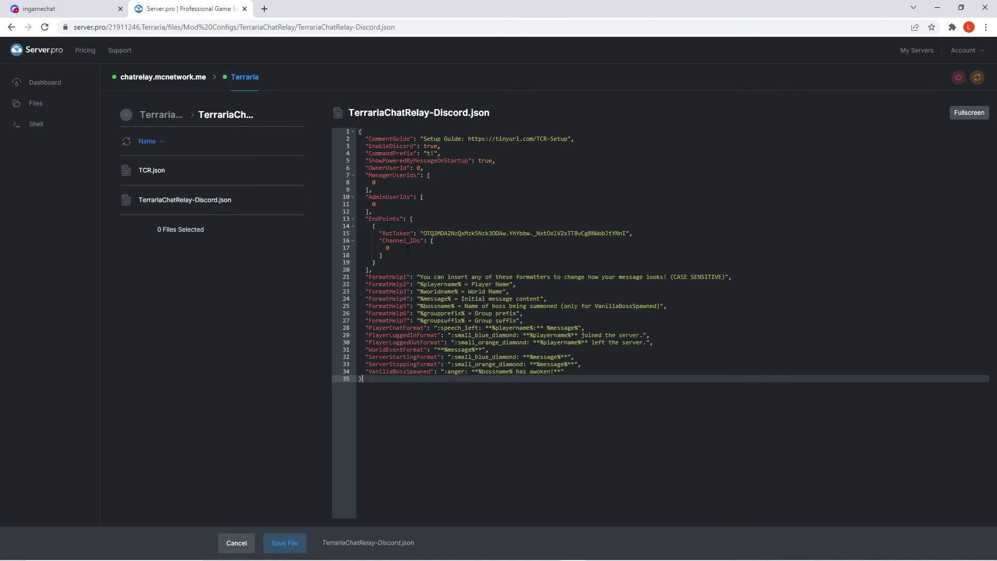
Replace the placeholder 0 under Channel_IDs in TerrariaChatRelay-Discord.json with the copied channel ID, save the file, and restart the server
double_click(386, 247)
right_click(387, 248)
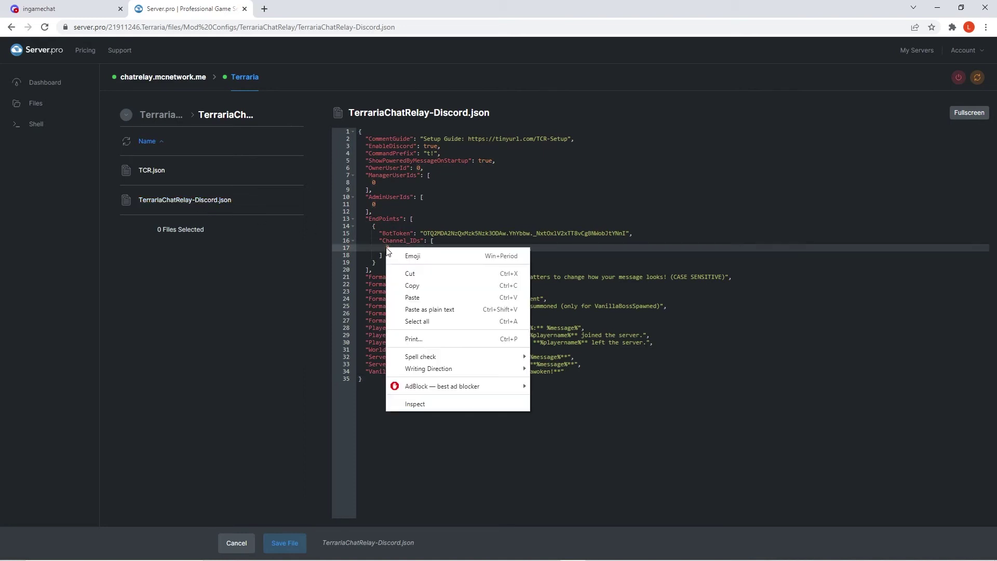
click(412, 298)
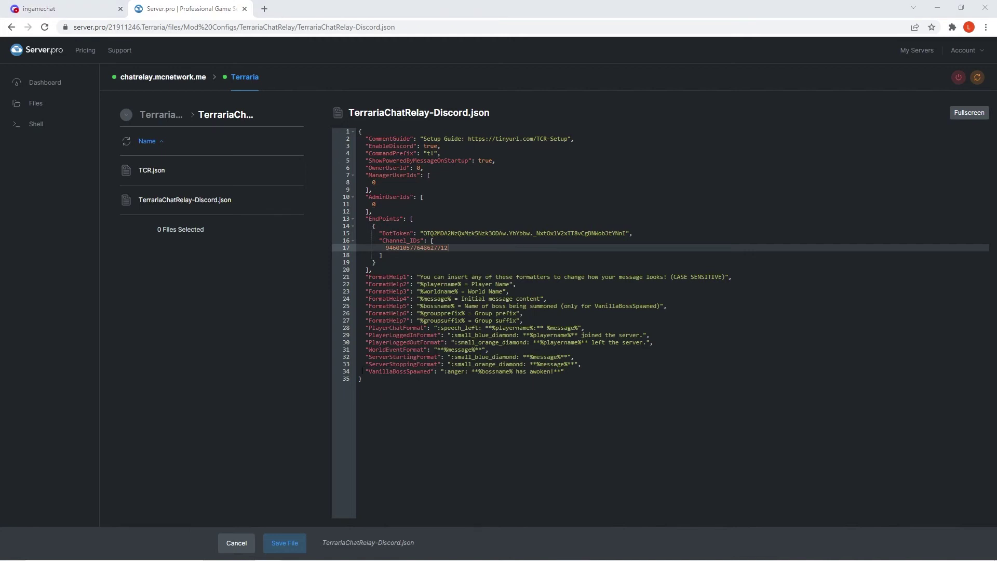
click(288, 543)
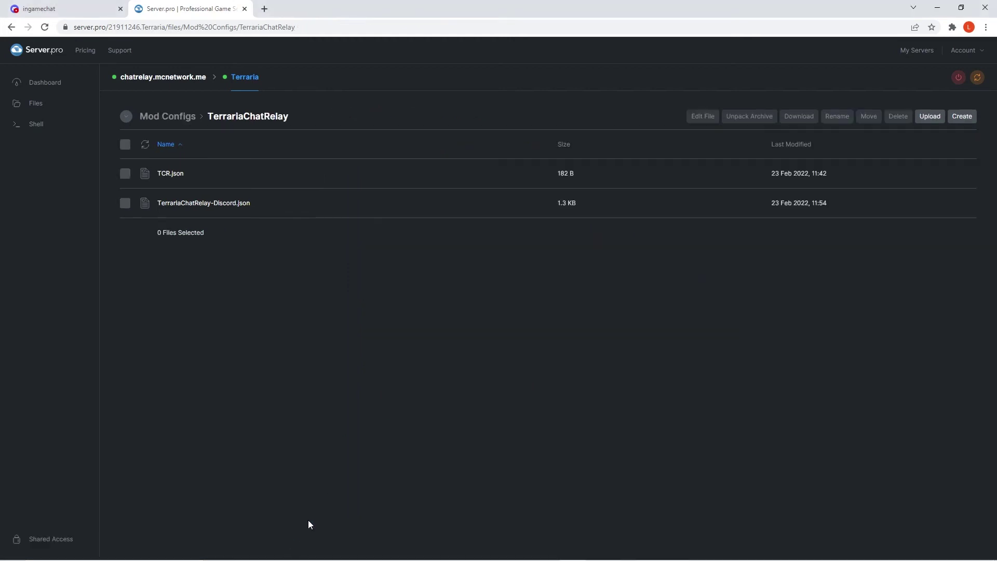
click(979, 80)
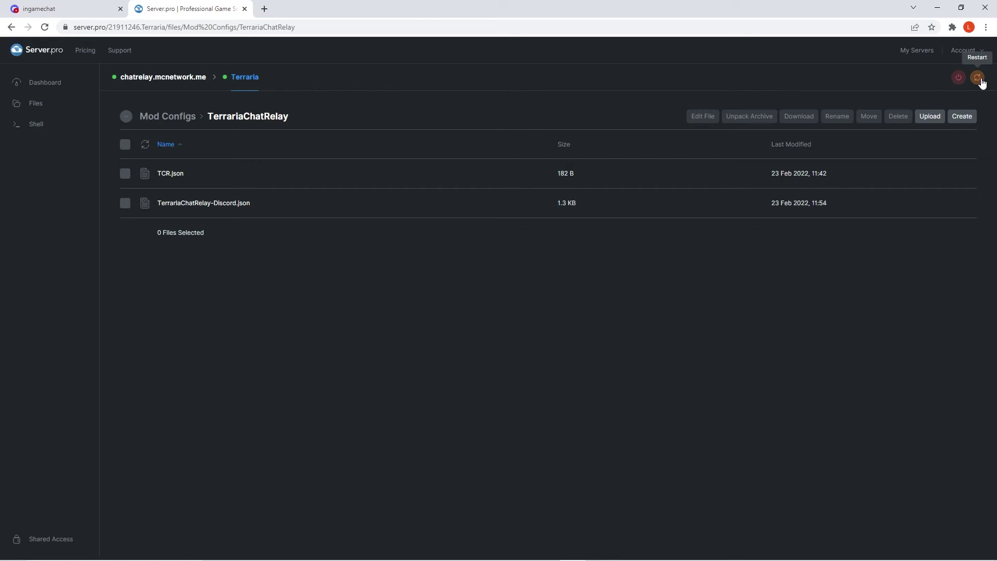
Return to the Discord server and assign the Bot role to ClarysBot
key(ctrl+w)
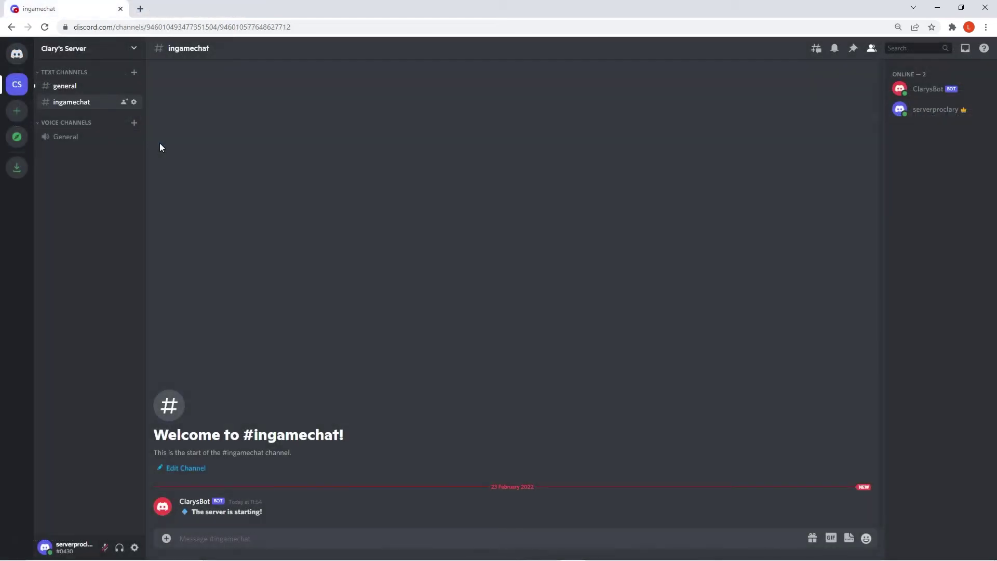
right_click(907, 89)
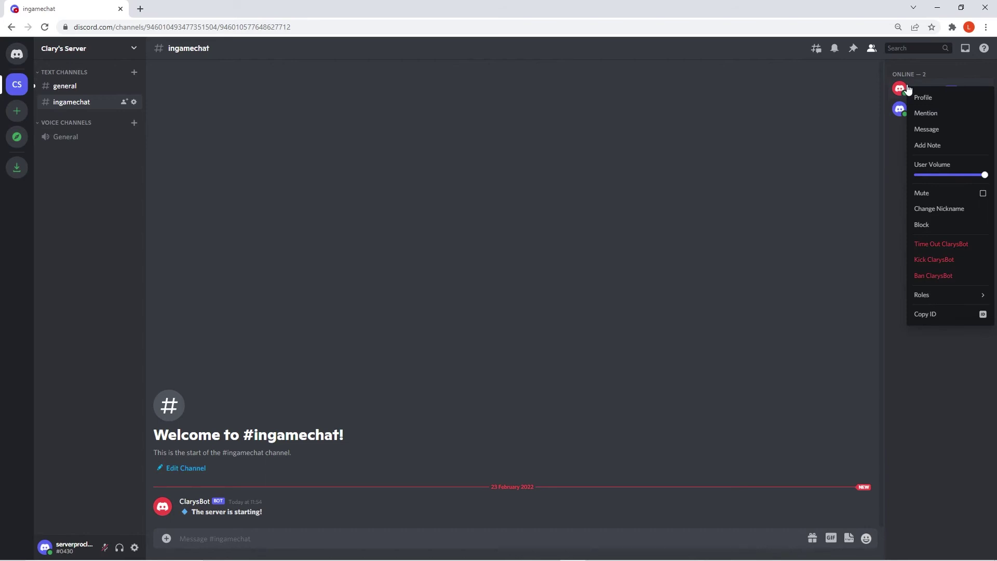
mouse_move(930, 295)
click(894, 314)
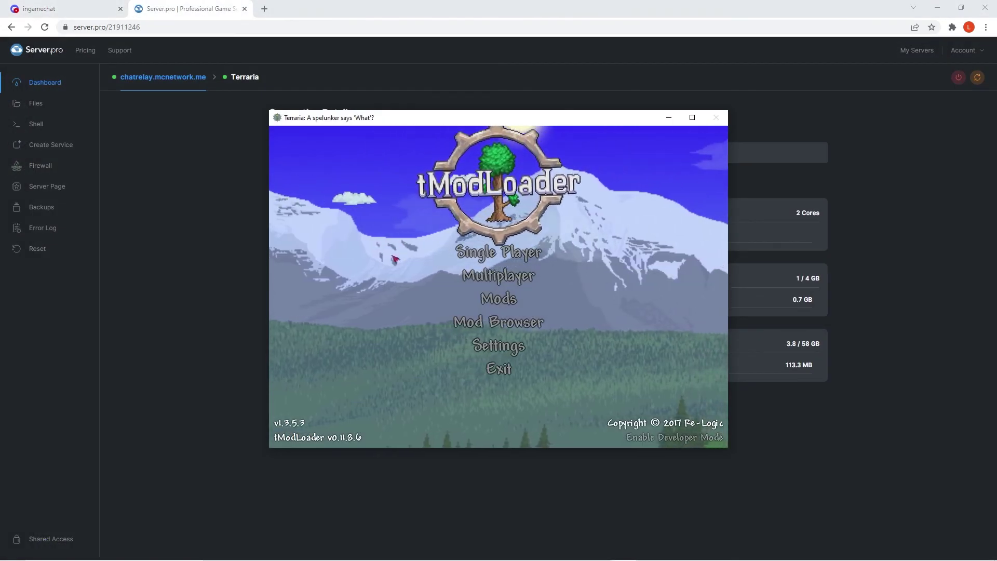
In tModLoader, start joining a multiplayer game via IP with the existing player character
click(491, 275)
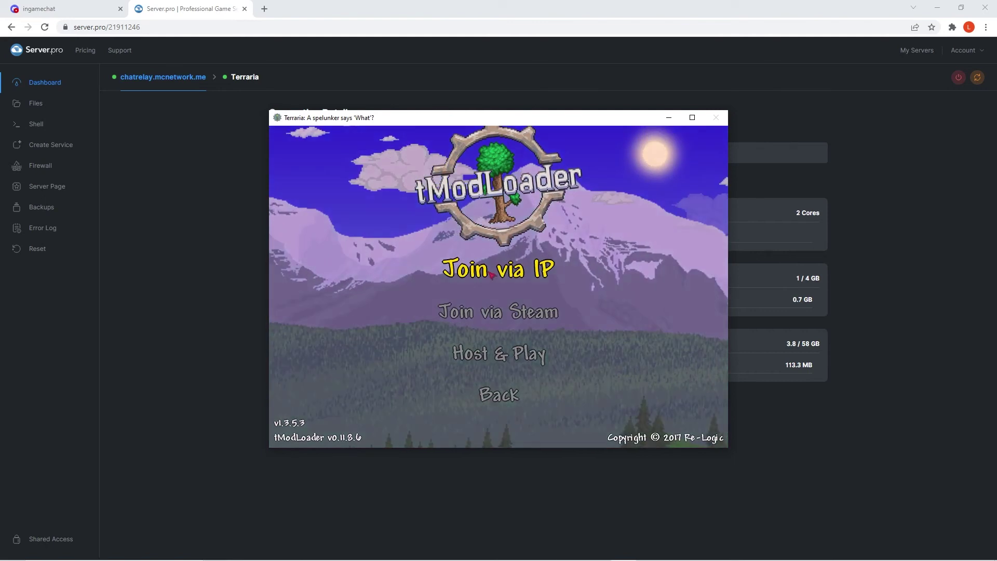
click(490, 275)
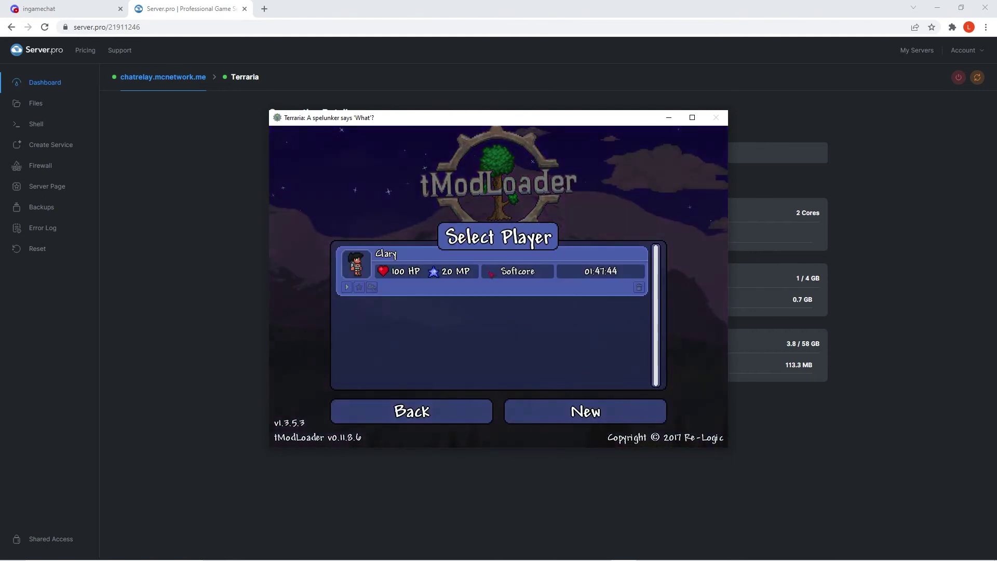
click(349, 286)
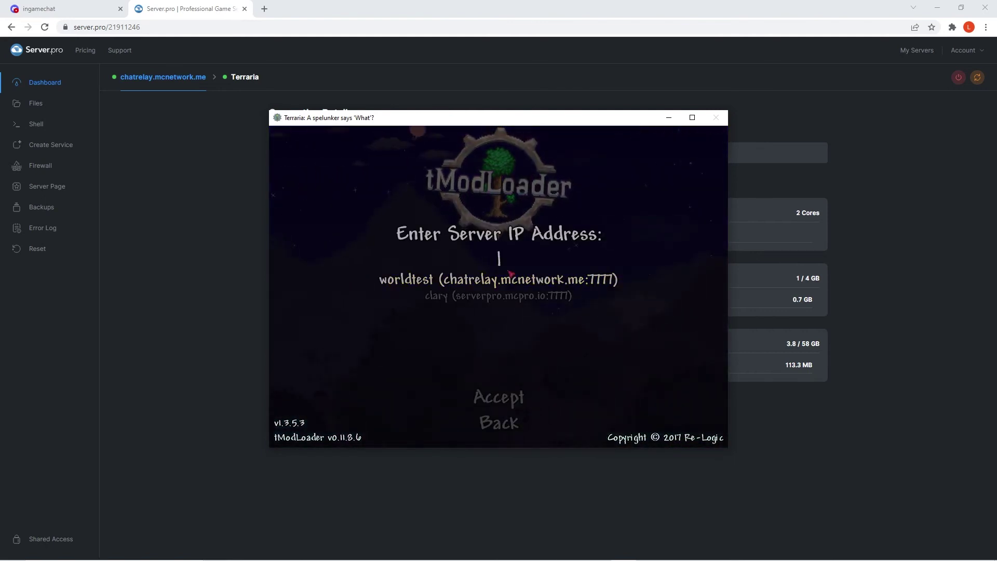
Copy the hostname from the Server.pro dashboard and enter chatrelay.mcnetwork.me as the server address in tModLoader
click(208, 248)
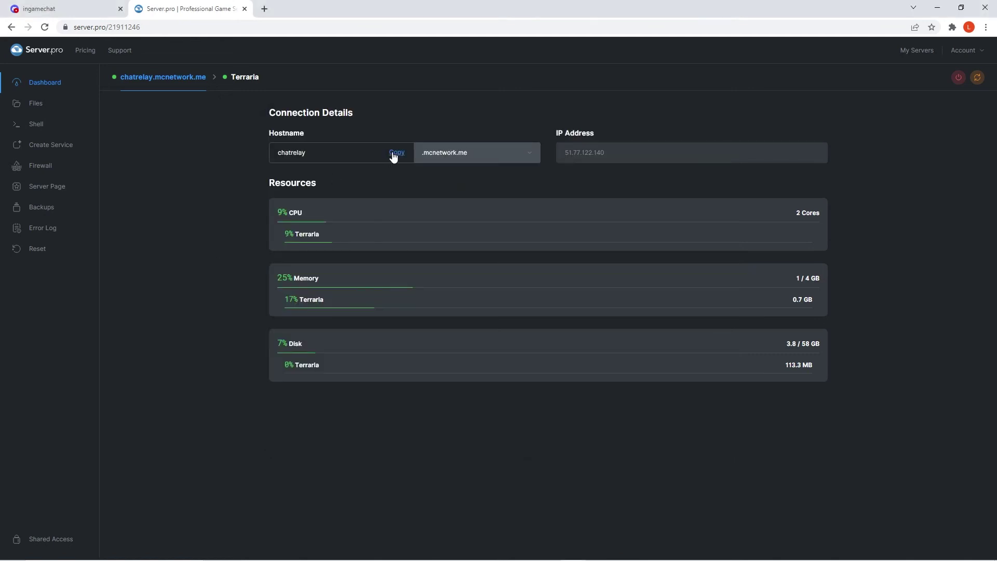
click(393, 153)
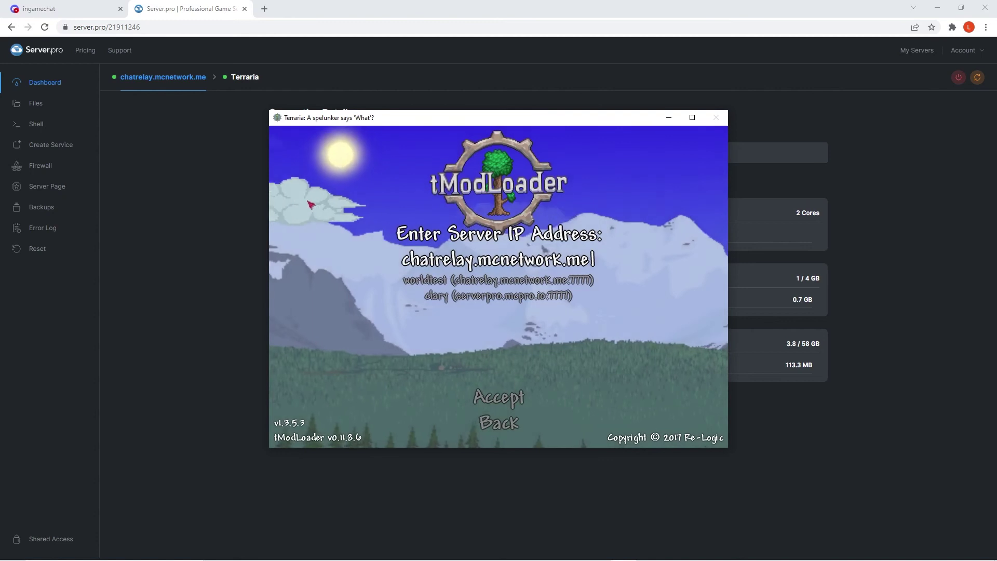
key(Return)
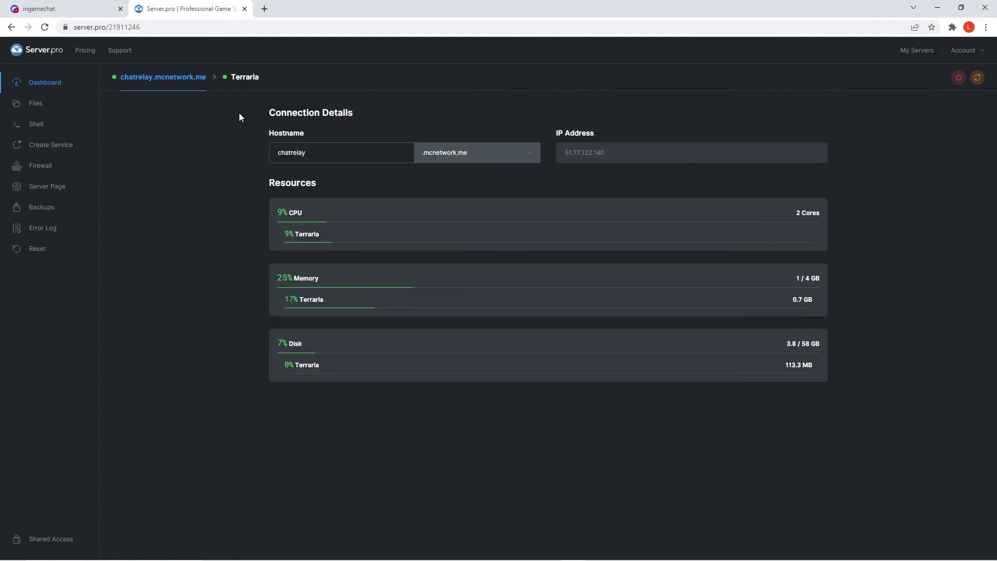
Copy the server port from the Terraria service settings, enter 7777 as the port in tModLoader, and join the server
click(245, 77)
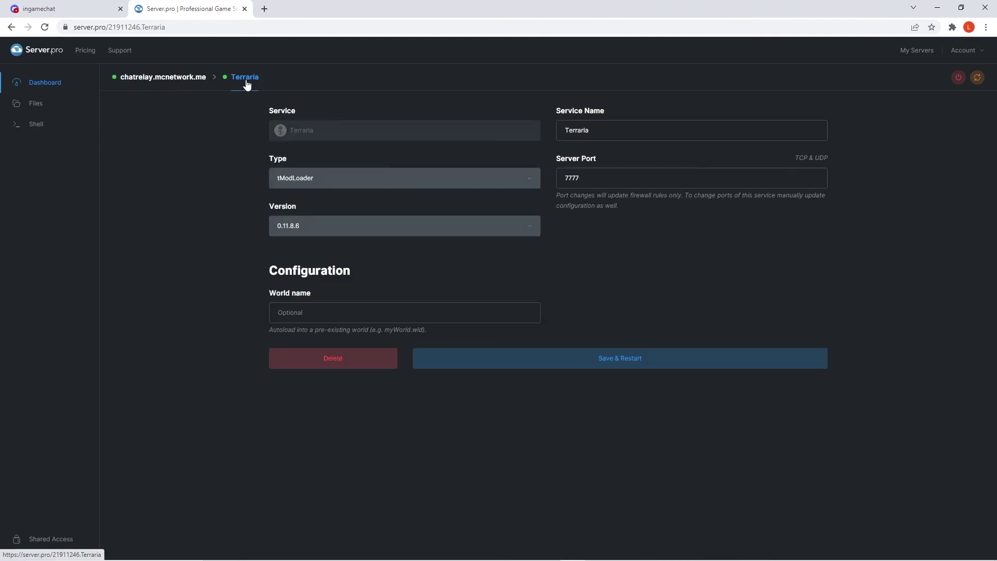
click(592, 177)
key(ctrl+a)
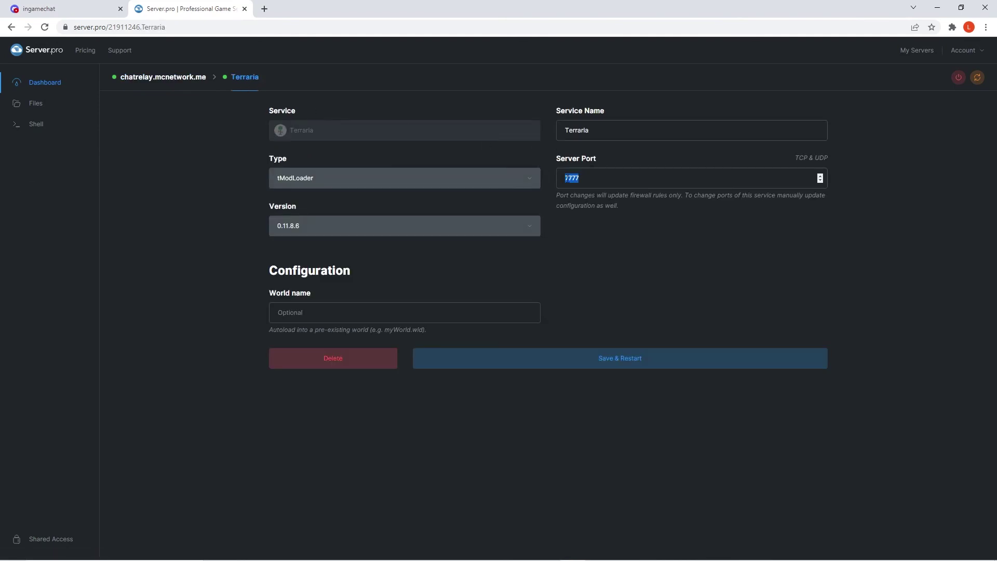
right_click(567, 178)
click(587, 200)
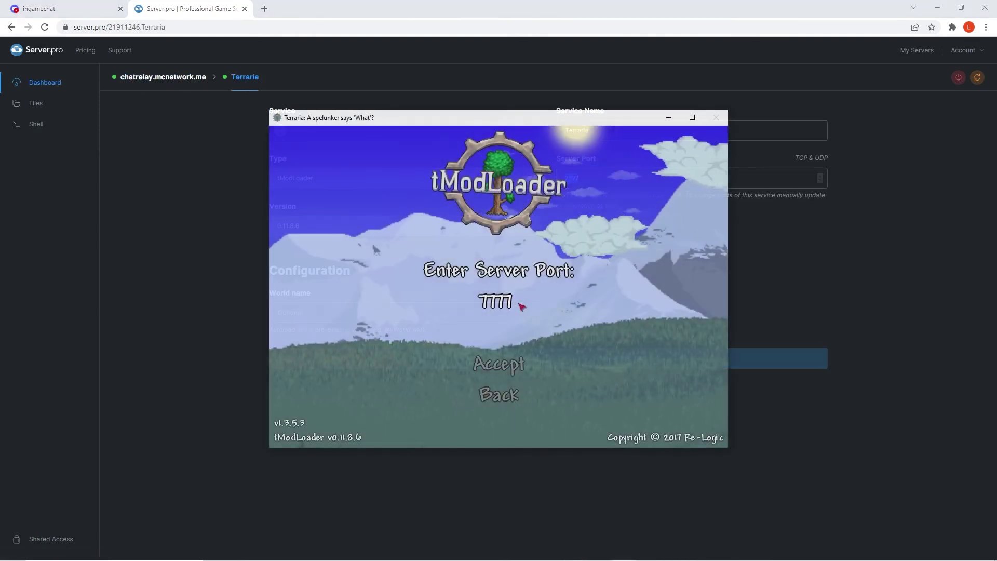
key(Return)
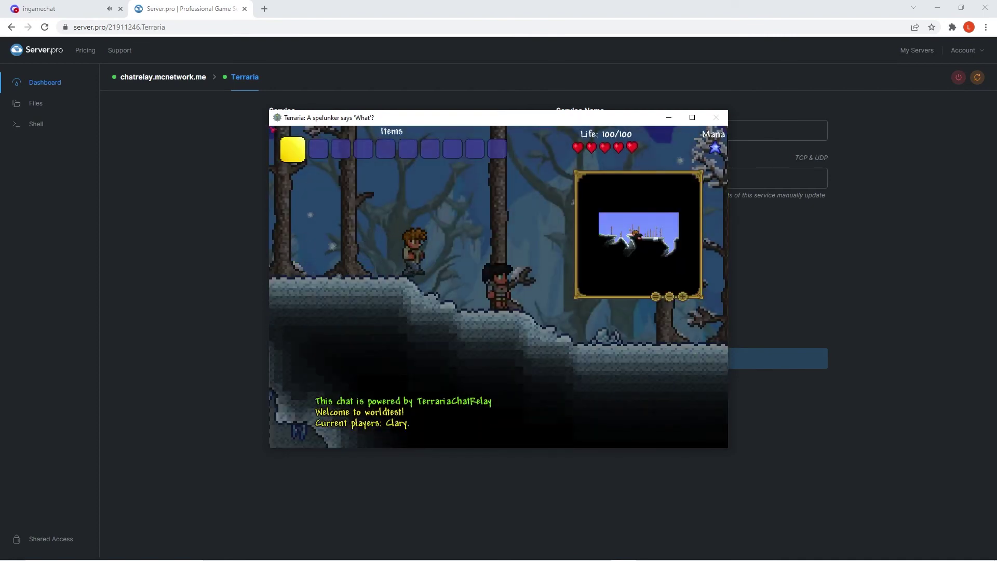
Send the message "hello guys!" in the in-game chat to test the relay
key(Return)
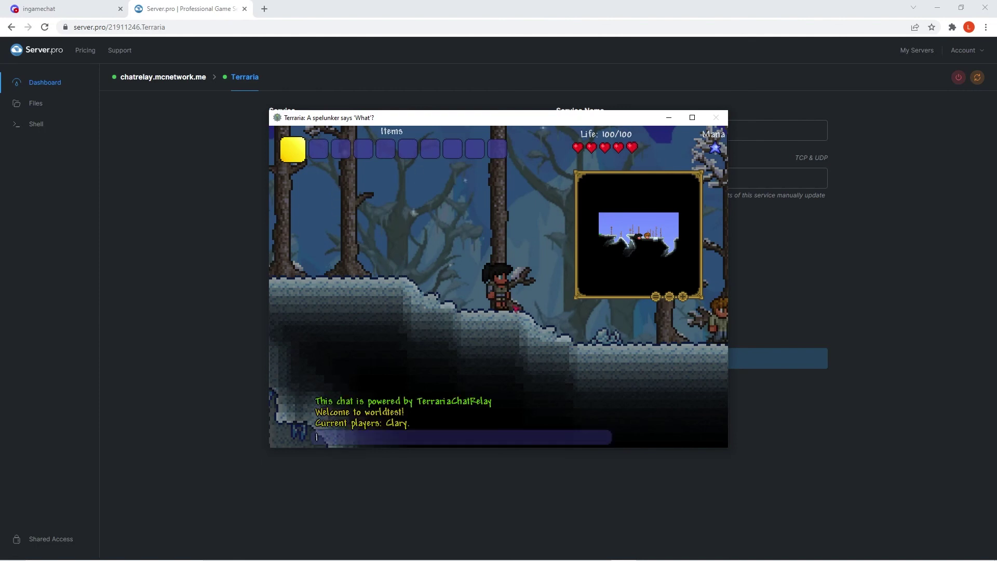
text(hello guys!)
key(Return)
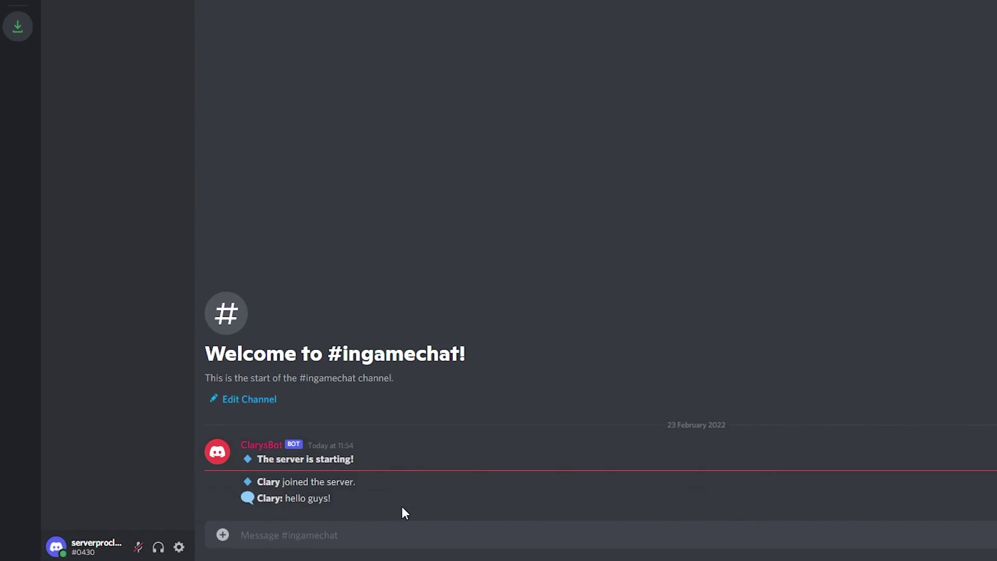
Reply in Discord's ingamechat channel with a greeting to the player, then switch back to the game
click(394, 524)
text(Hey Clary!)
key(Return)
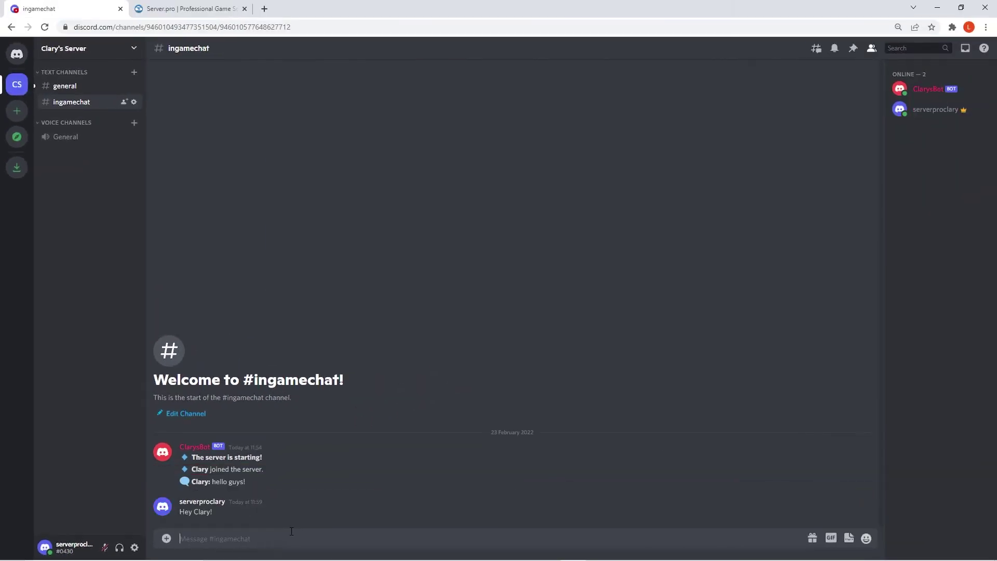
key(alt+Tab)
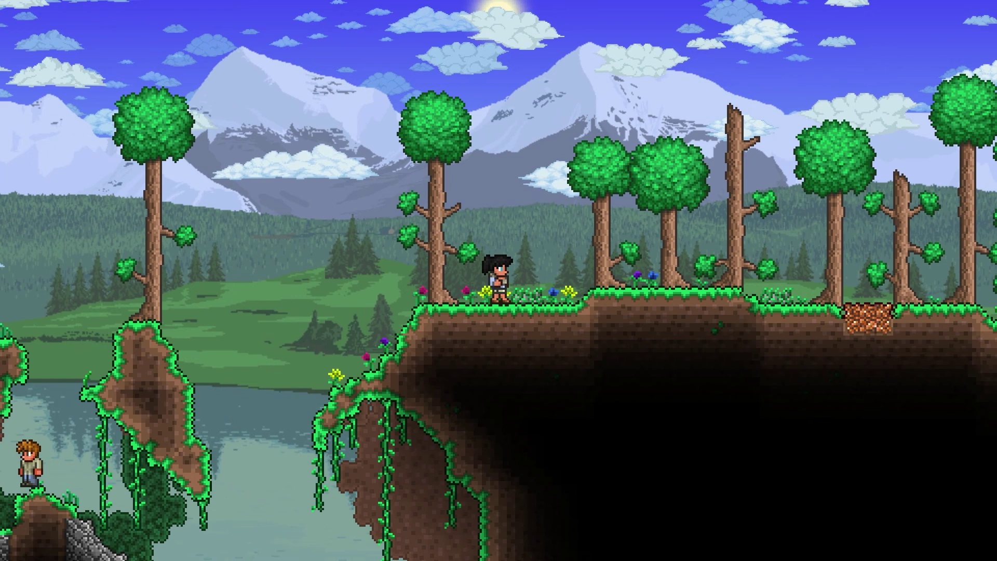
key(d)
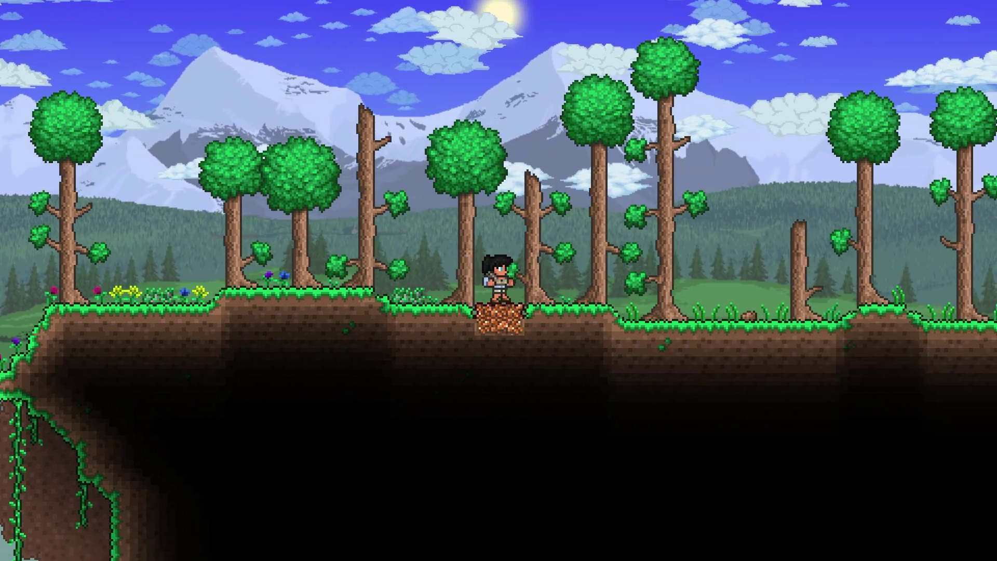
key(d)
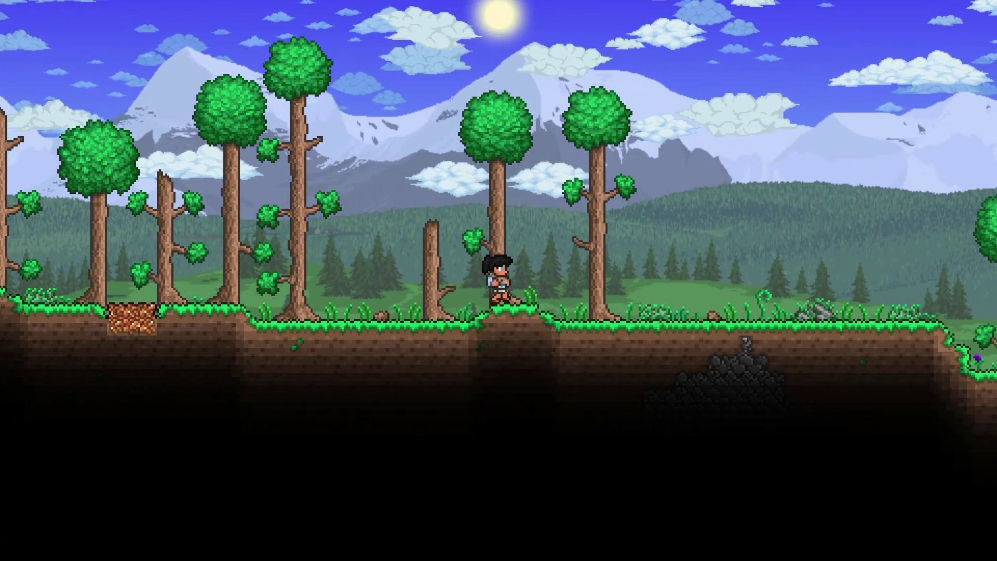
key(d)
key(space)
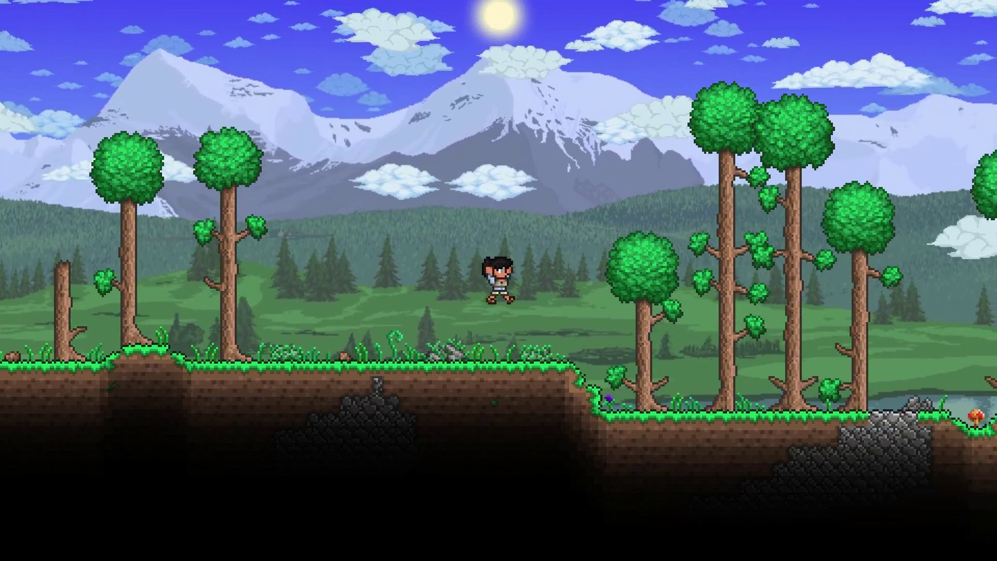
key(d)
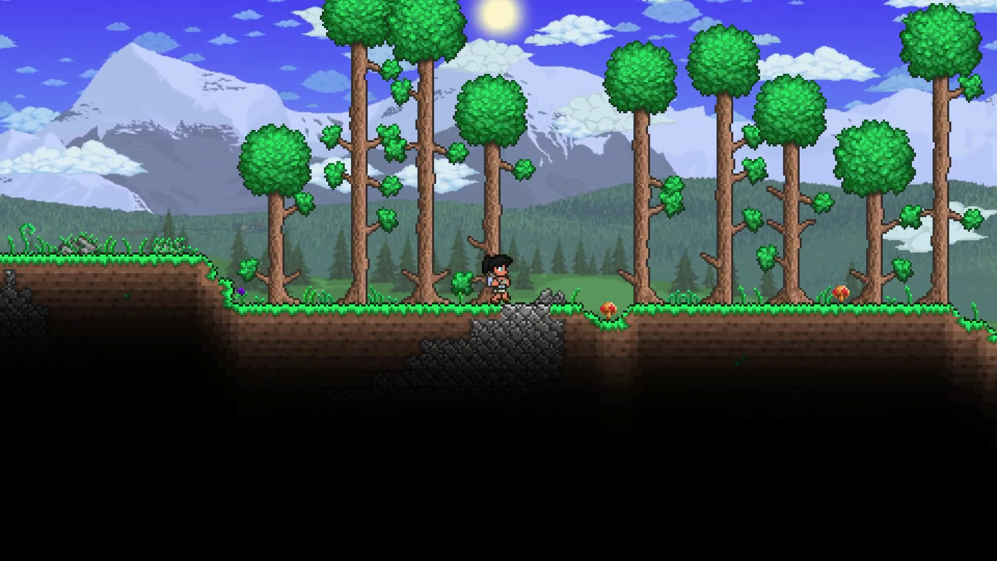